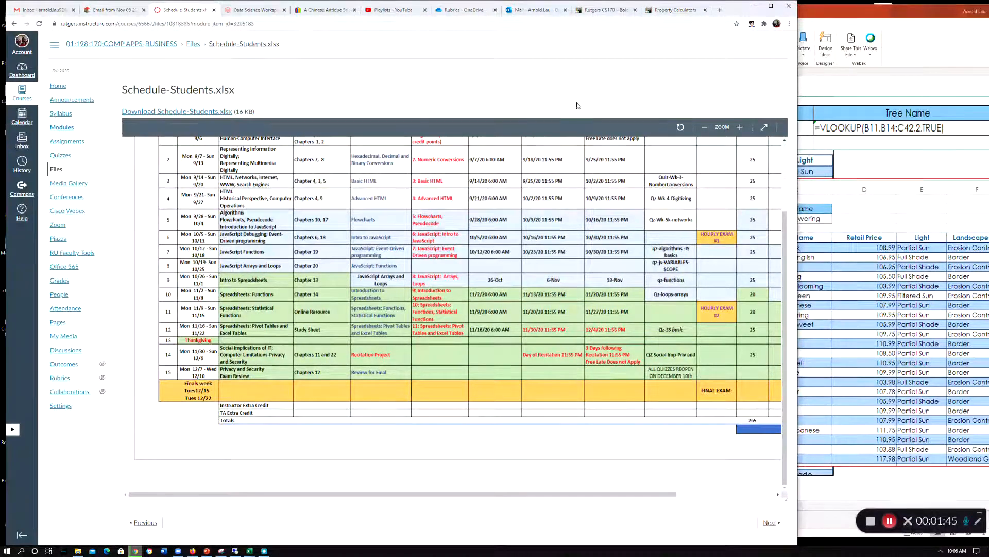
# Step: Open the course's My Media page and its Media Gallery, and look through the weekly video playlists
pyautogui.click(67, 335)
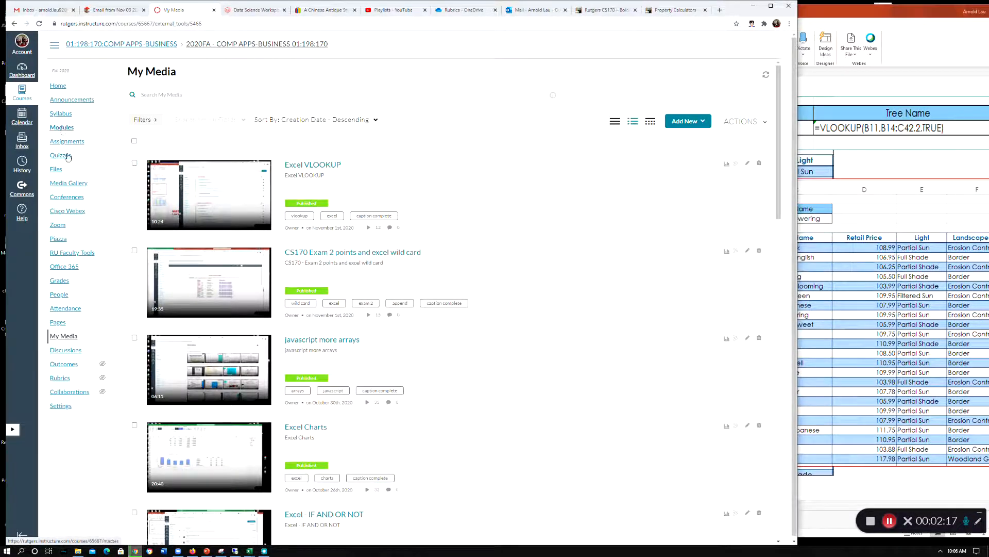
pyautogui.click(72, 185)
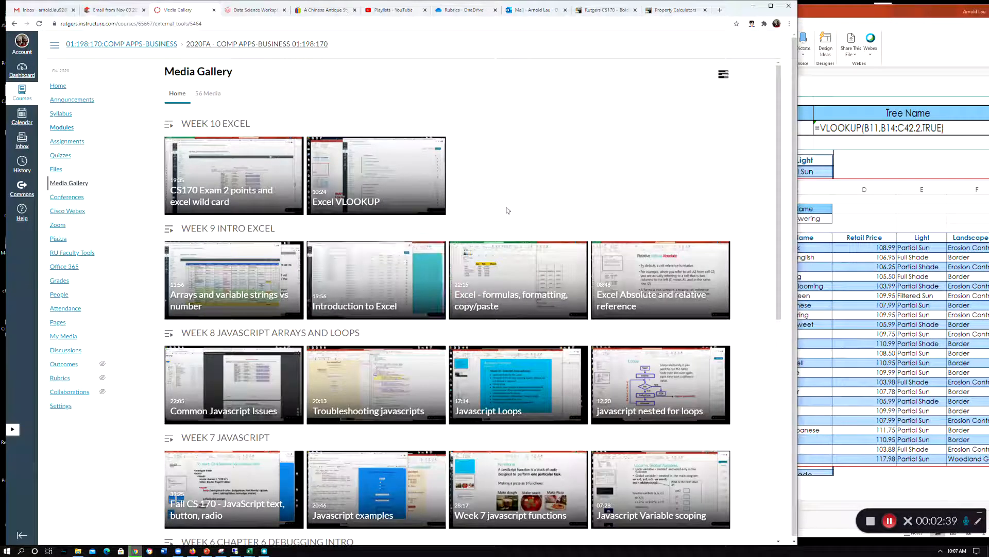
pyautogui.scroll(-5, 225, 192)
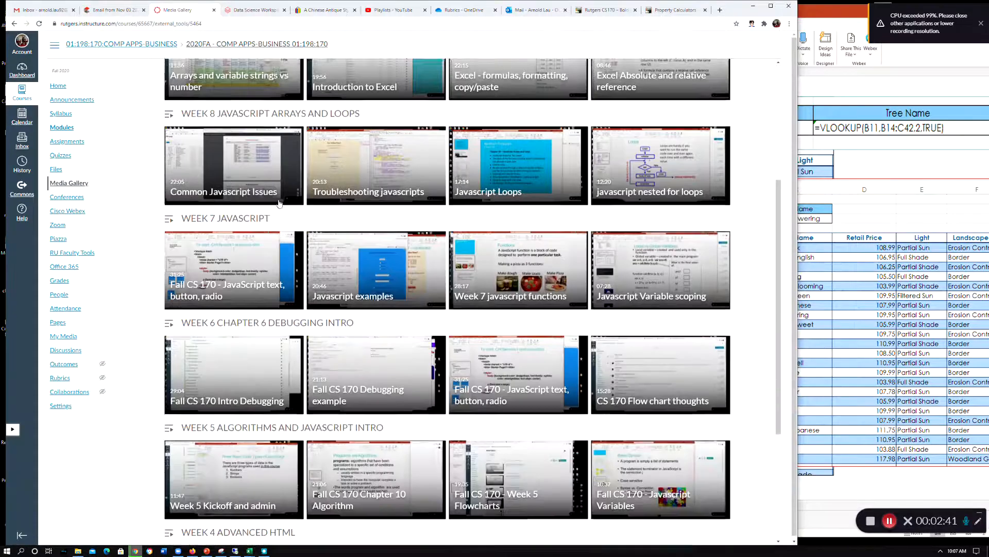
pyautogui.scroll(5, 320, 242)
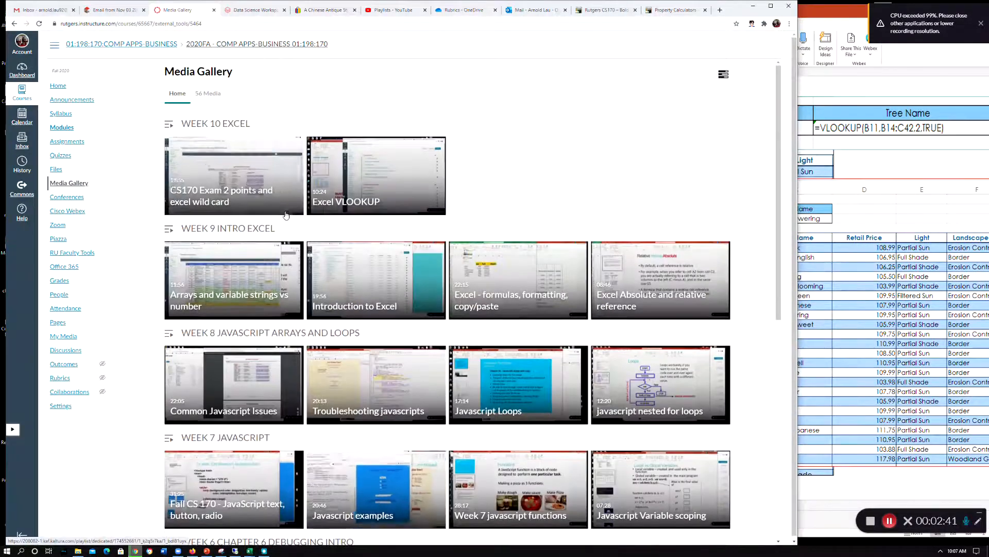
pyautogui.scroll(-8, 286, 216)
pyautogui.scroll(8, 220, 136)
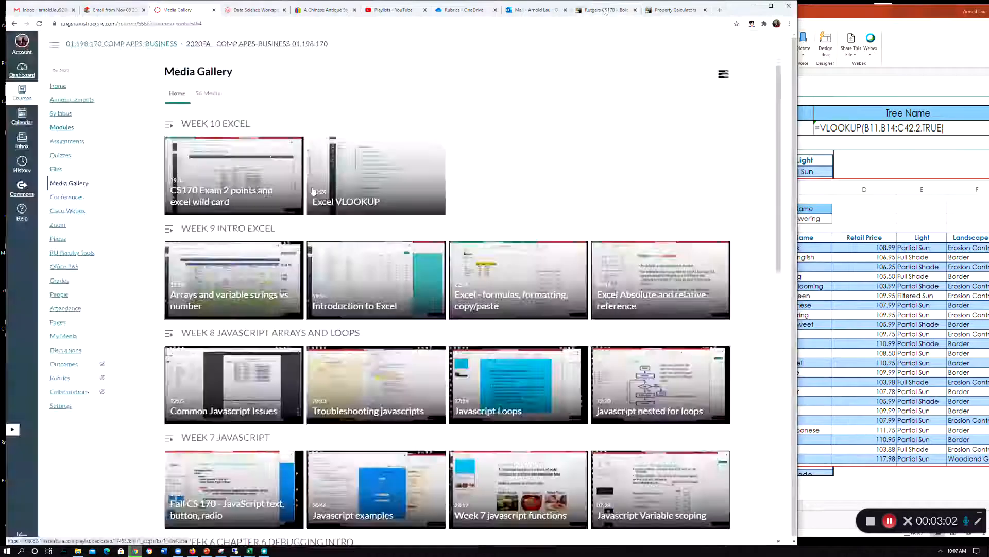
# Step: Switch to the Rutgers CS170 page on BoldBrushStroke and highlight its web address
pyautogui.click(607, 12)
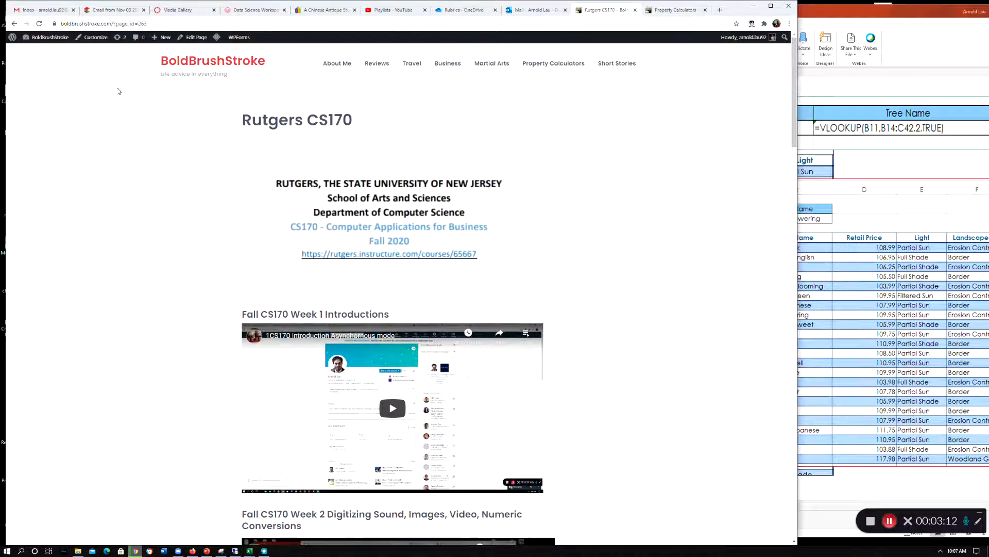
pyautogui.click(60, 21)
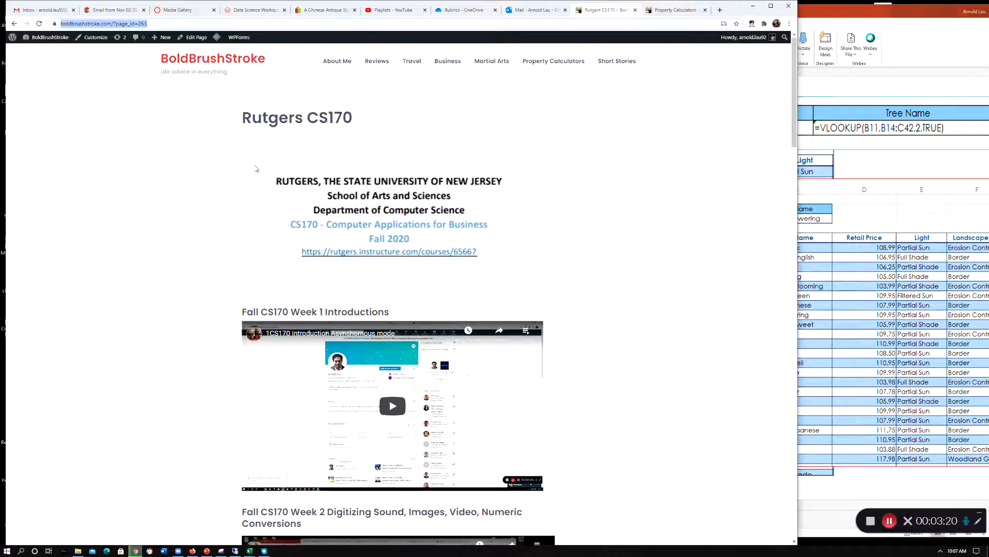
pyautogui.scroll(-2, 256, 164)
pyautogui.scroll(2, 257, 164)
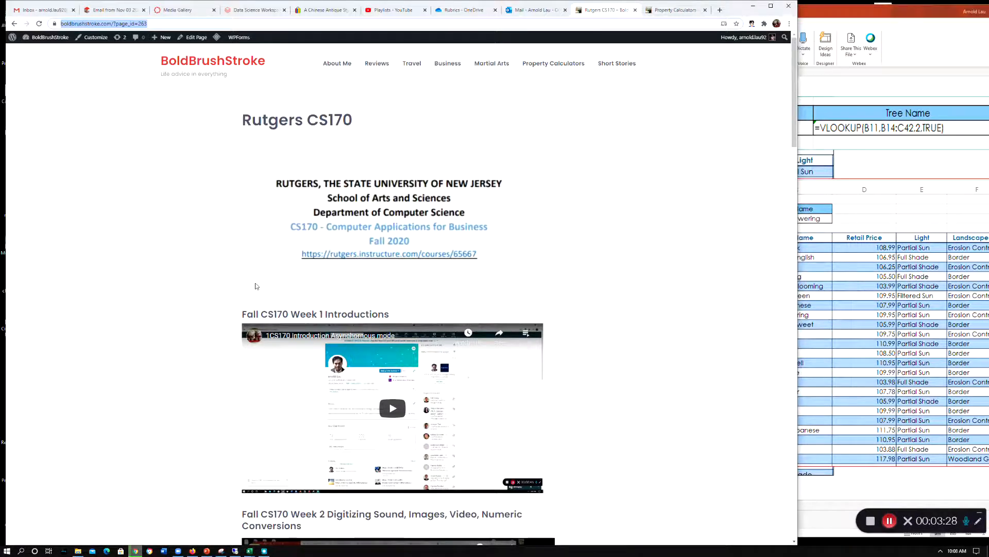
# Step: View the YouTube playlists overview, and inspect the video list of the embedded Week 1 playlist on the Rutgers CS170 page
pyautogui.click(388, 10)
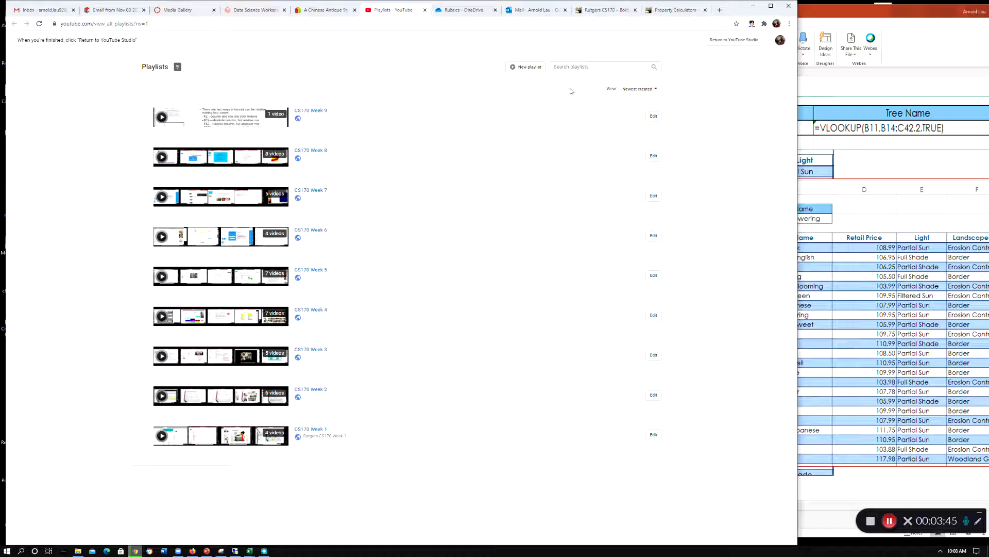
pyautogui.click(608, 13)
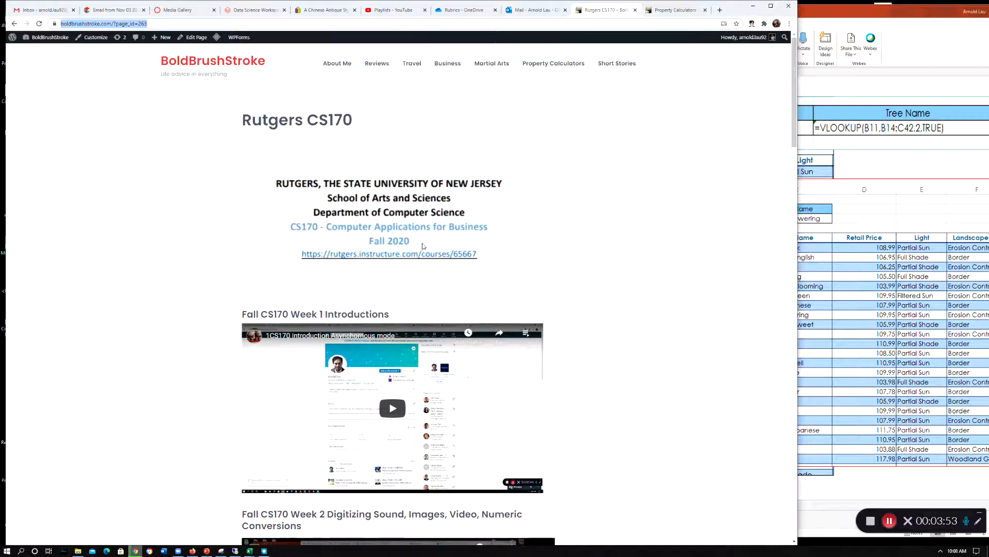
pyautogui.scroll(-4, 565, 238)
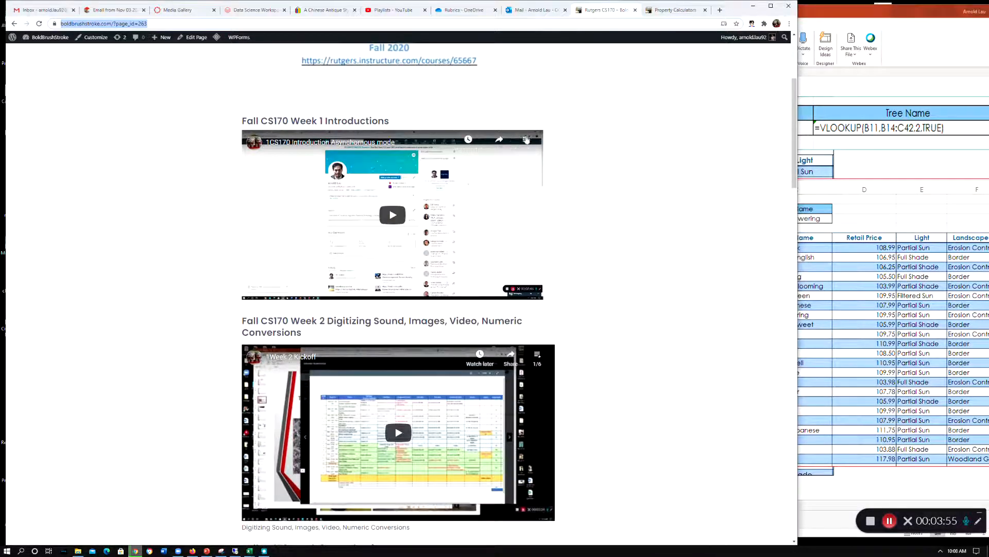
pyautogui.click(528, 144)
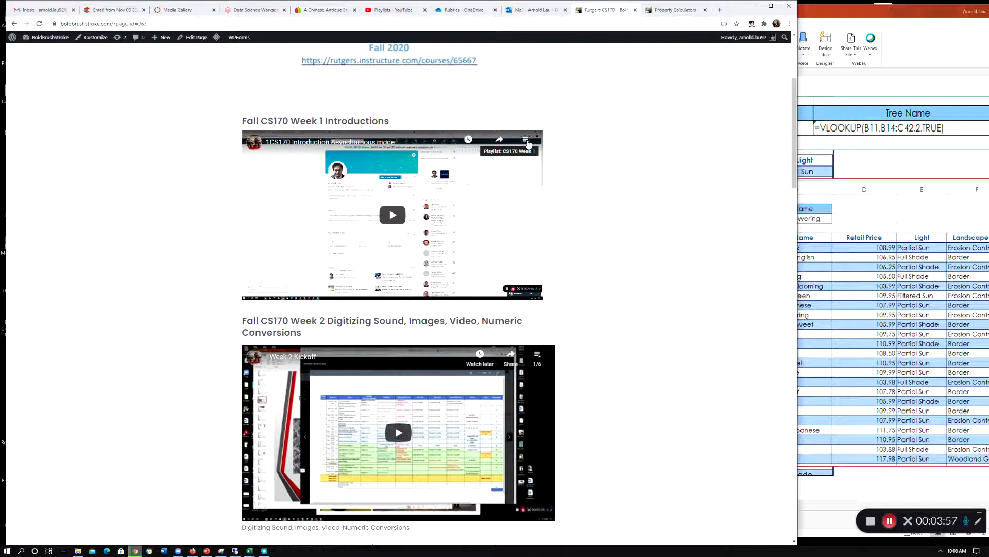
pyautogui.click(529, 145)
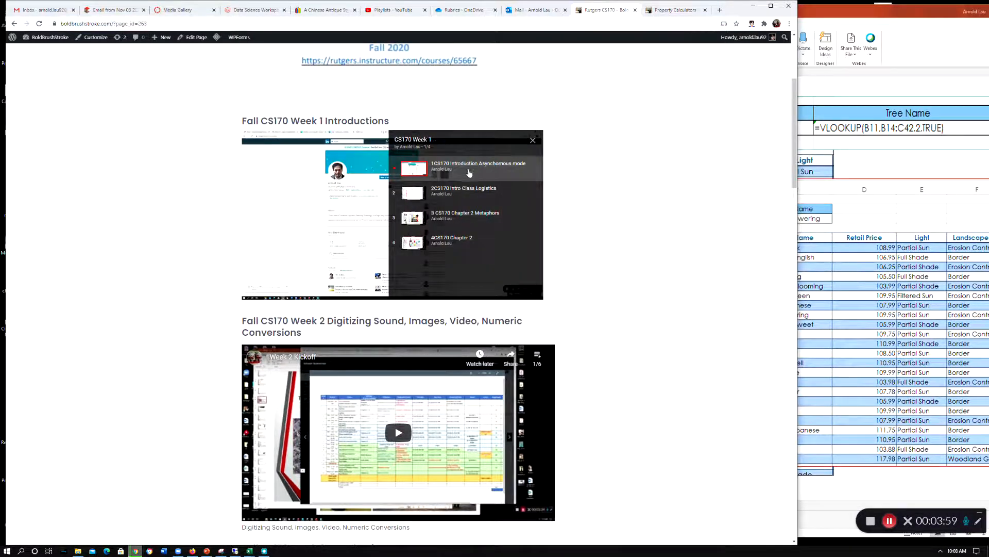
pyautogui.click(533, 144)
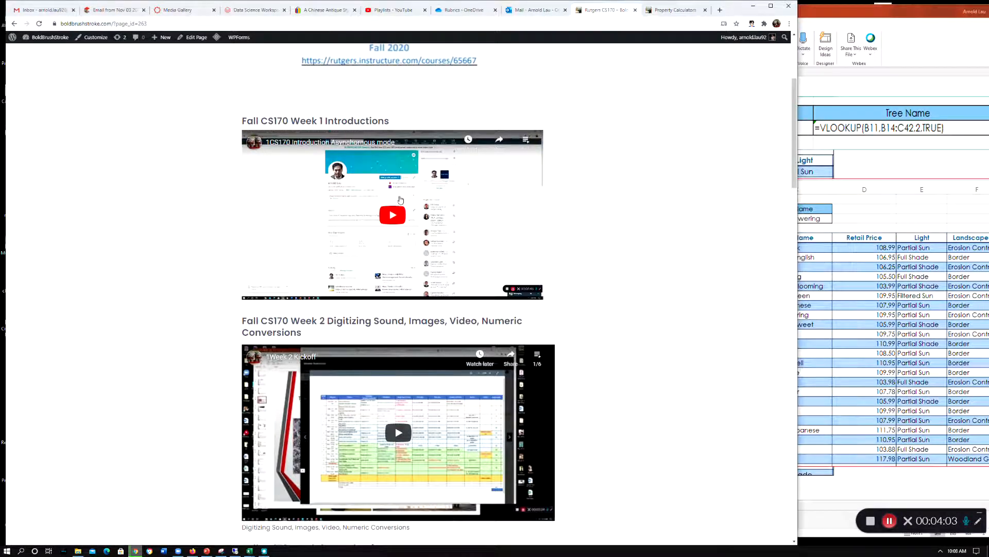
# Step: Look through the weekly video sections on the Rutgers CS170 page, from Week 1 Introductions to the Week 6 heading
pyautogui.scroll(-1, 470, 178)
pyautogui.scroll(3, 470, 178)
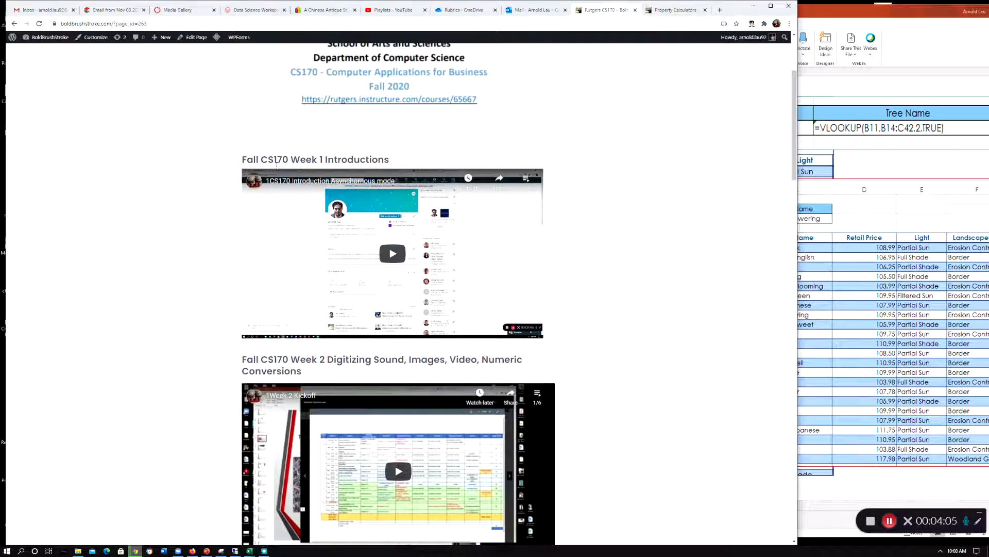
pyautogui.scroll(-4, 319, 171)
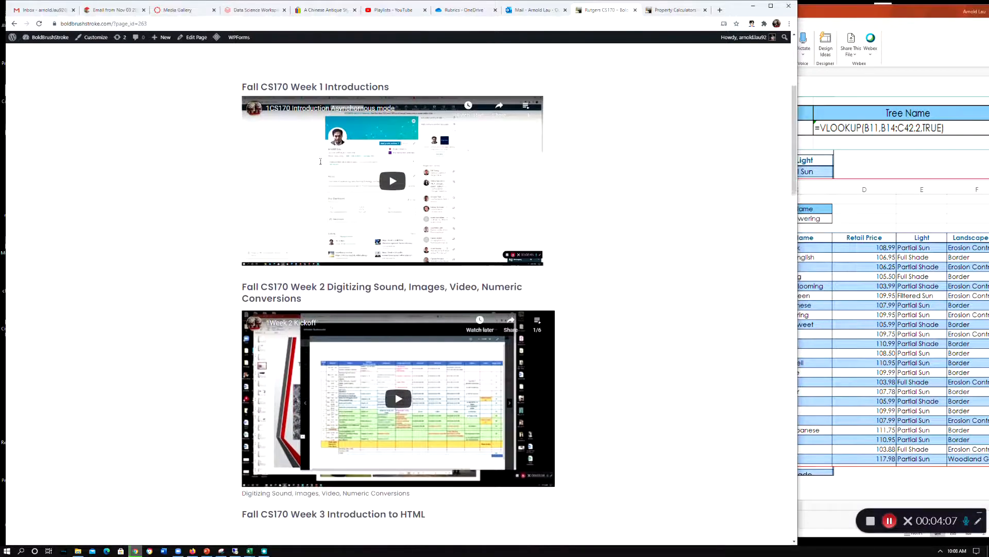
pyautogui.scroll(-4, 318, 177)
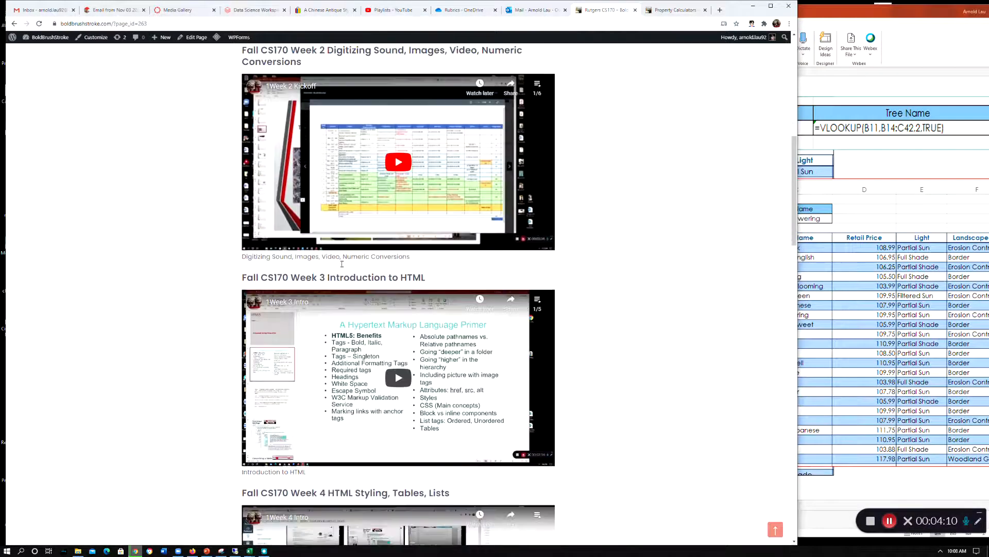
pyautogui.scroll(-15, 352, 251)
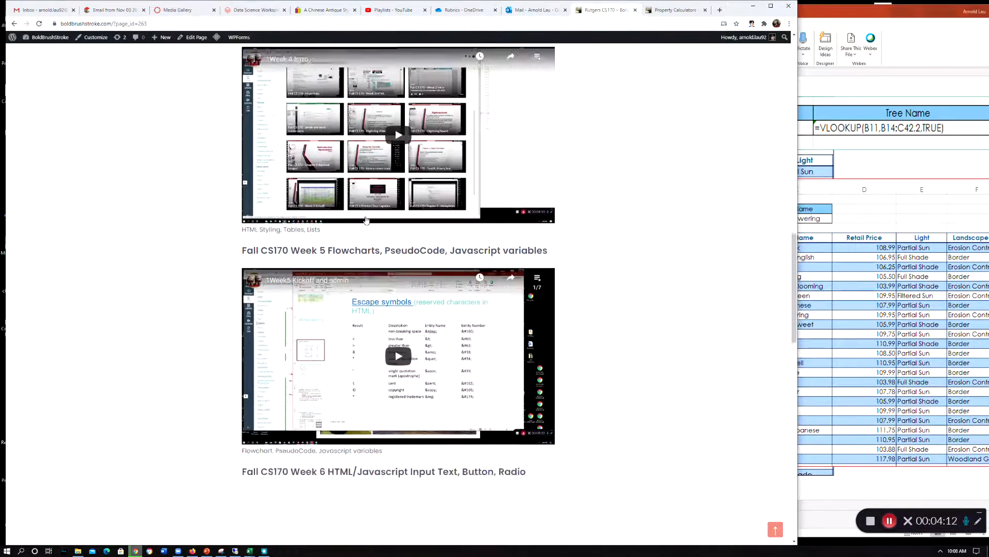
pyautogui.scroll(20, 369, 213)
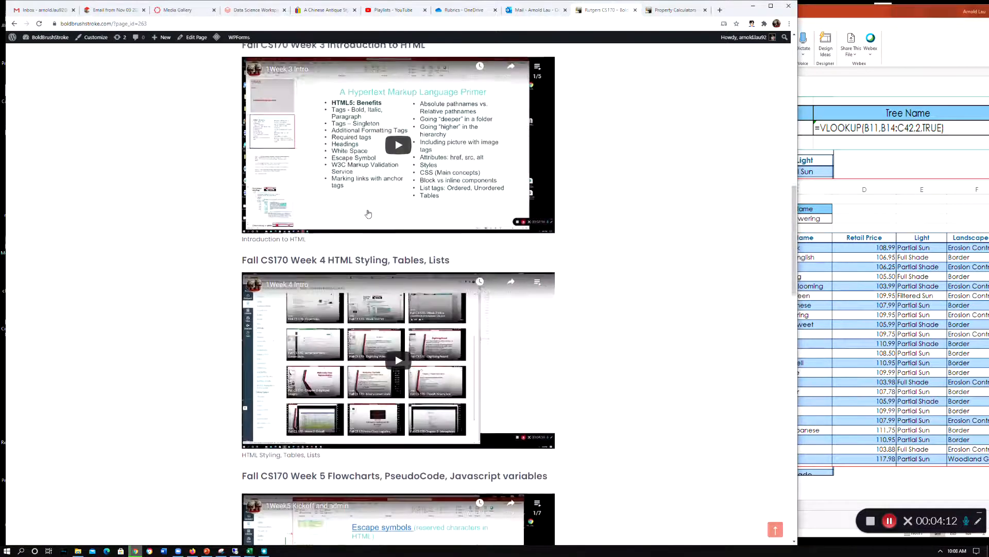
pyautogui.scroll(6, 368, 209)
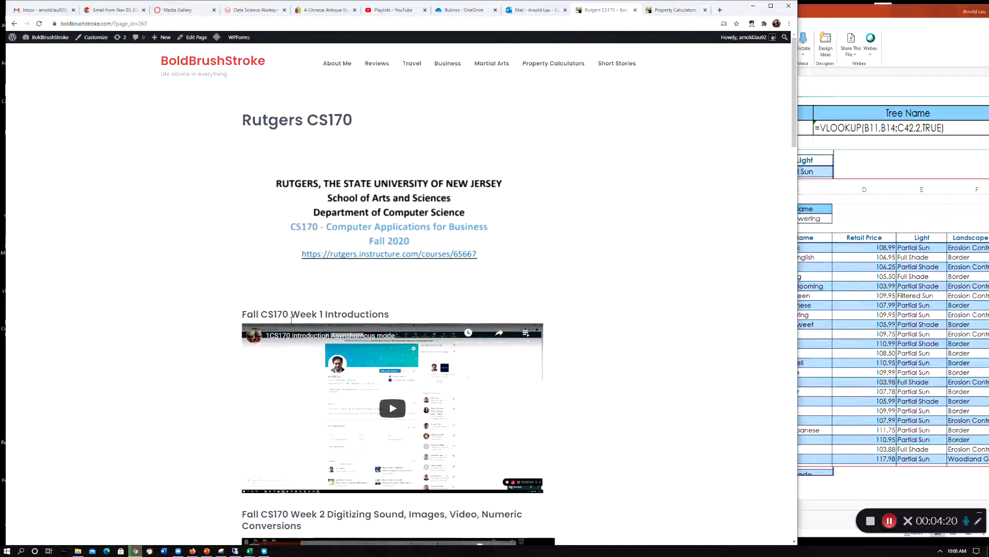
pyautogui.scroll(-1, 294, 332)
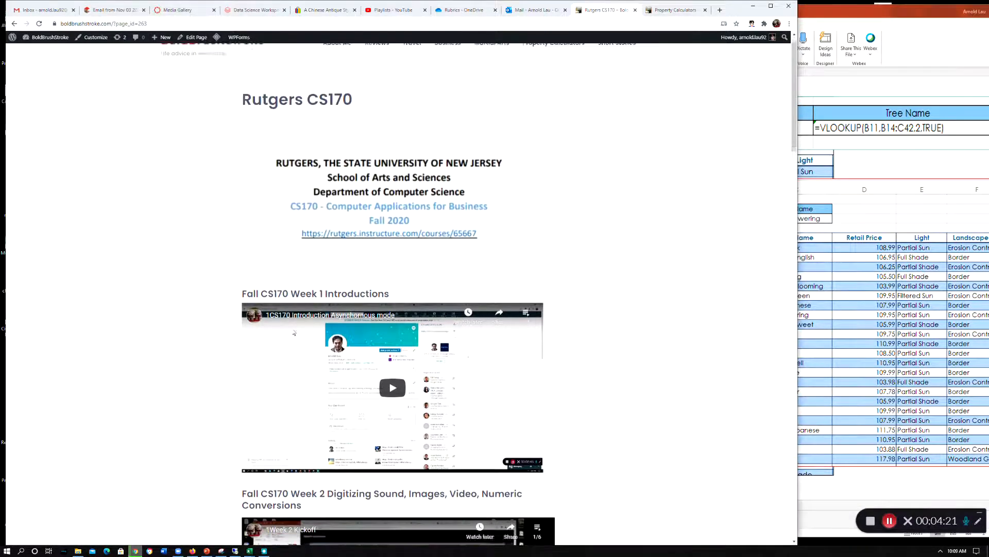
pyautogui.scroll(-3, 294, 333)
pyautogui.scroll(2, 301, 310)
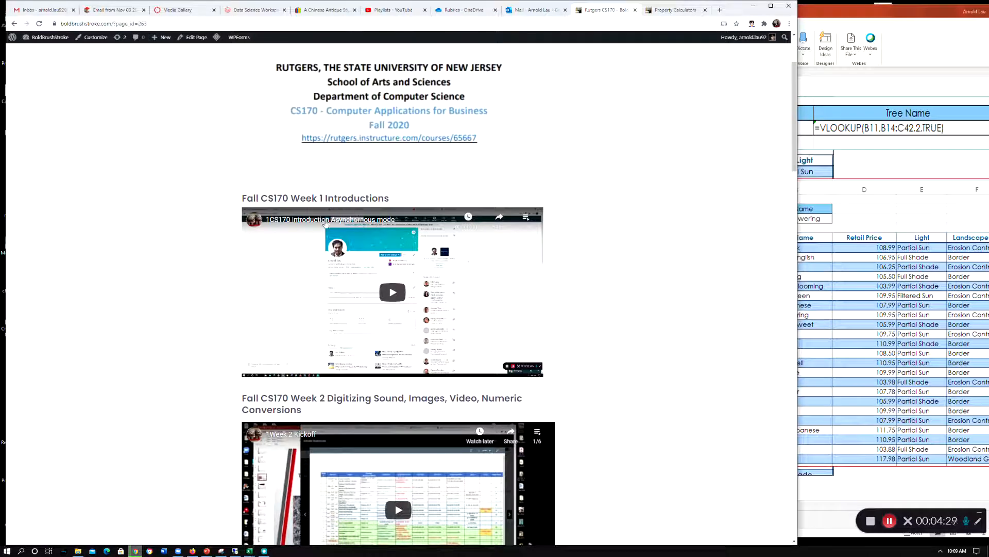
pyautogui.scroll(-5, 347, 271)
pyautogui.scroll(5, 348, 246)
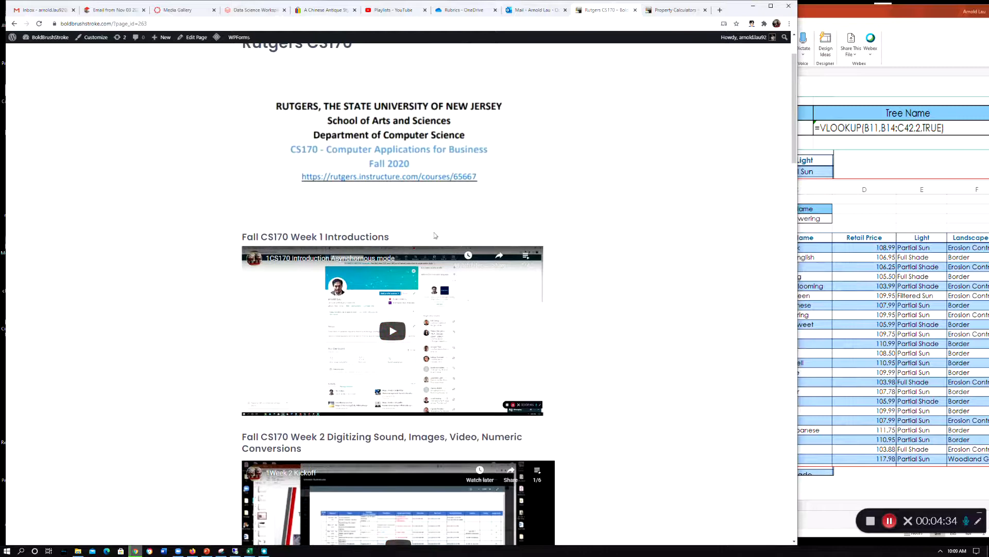
pyautogui.scroll(-6, 398, 289)
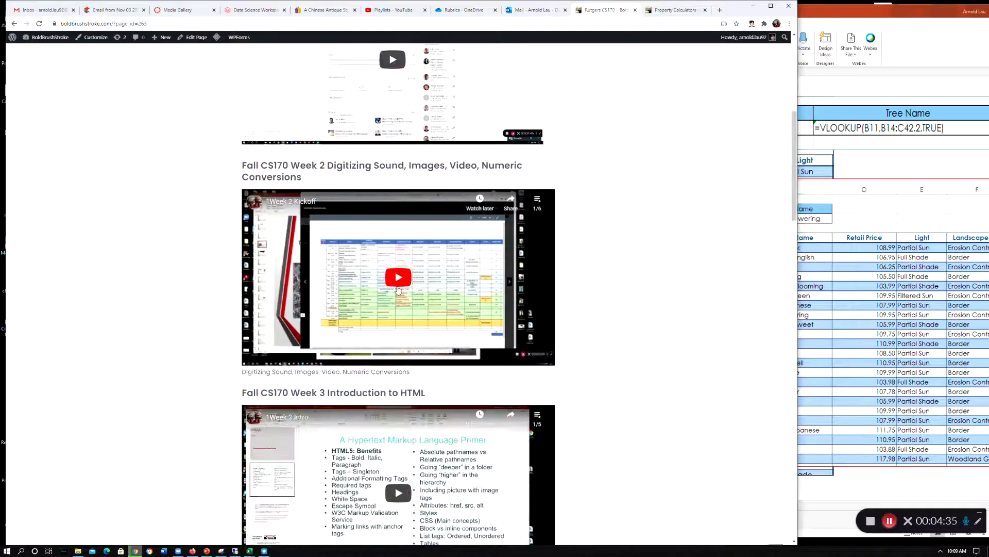
pyautogui.scroll(-6, 399, 289)
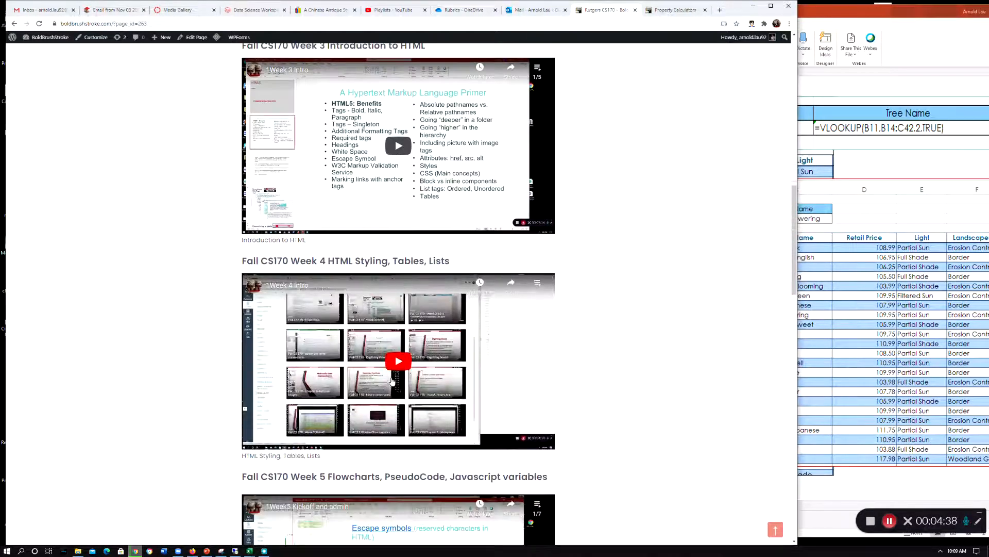
pyautogui.scroll(12, 394, 366)
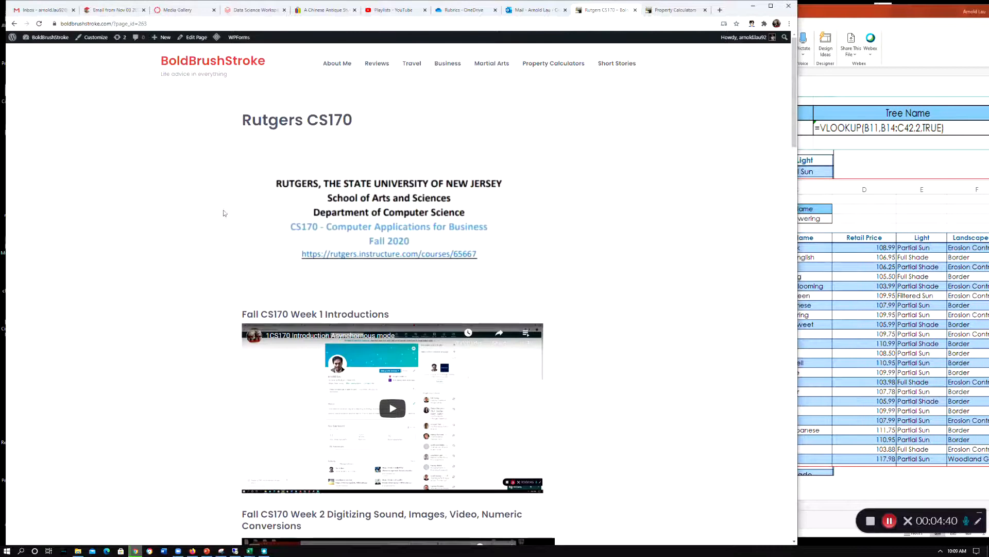
# Step: Compare the course's Media Gallery with the weekly video sections on the Rutgers CS170 page
pyautogui.click(179, 11)
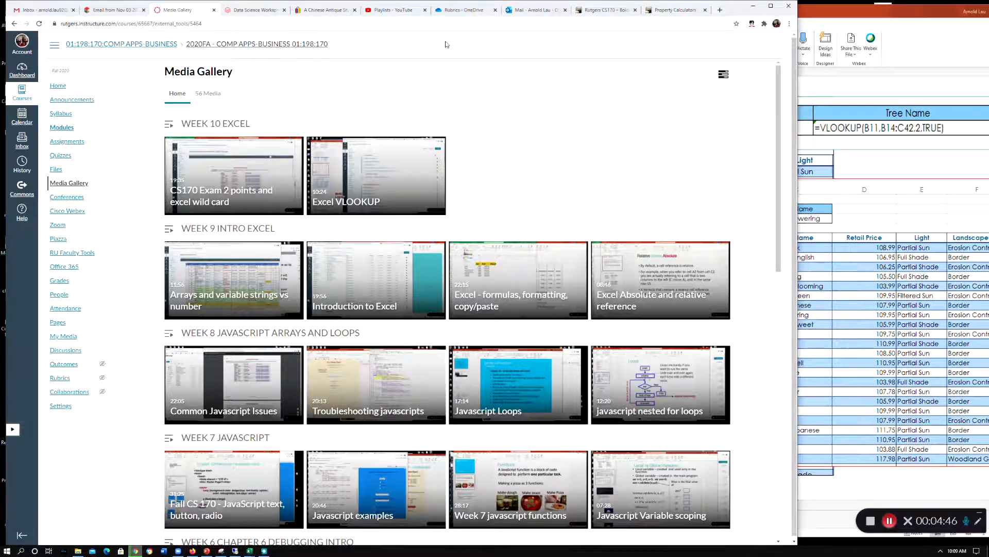
pyautogui.click(605, 12)
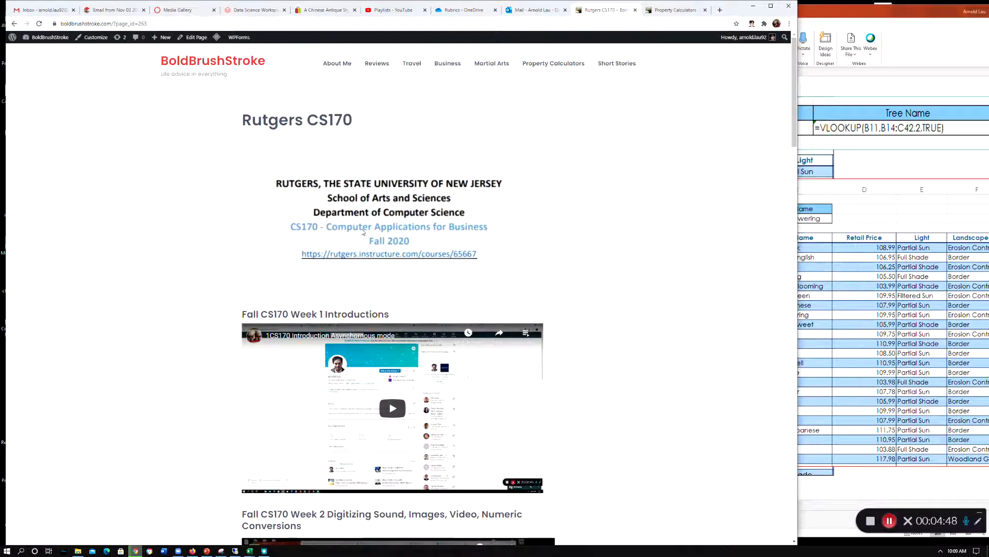
pyautogui.scroll(-9, 364, 233)
pyautogui.scroll(3, 362, 212)
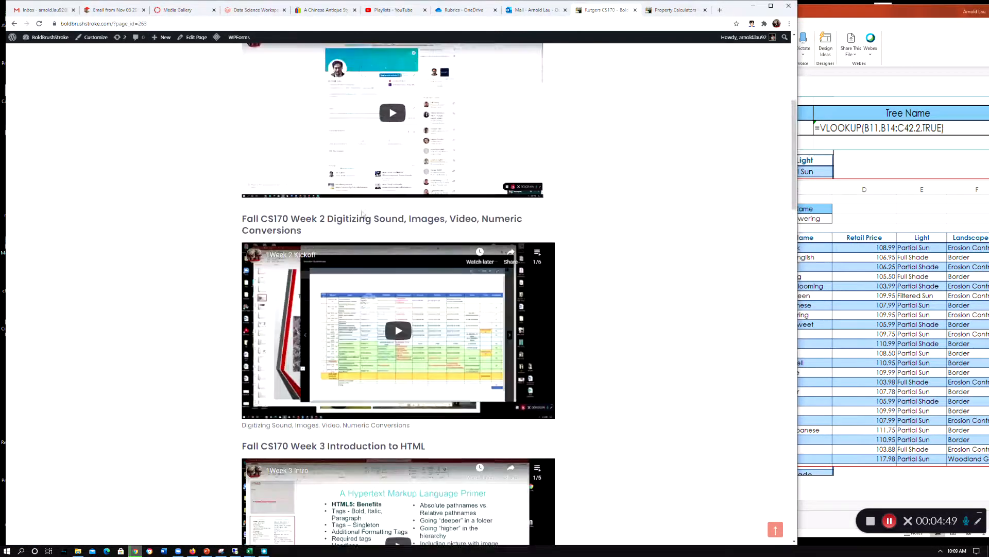
pyautogui.scroll(4, 362, 213)
pyautogui.scroll(2, 364, 210)
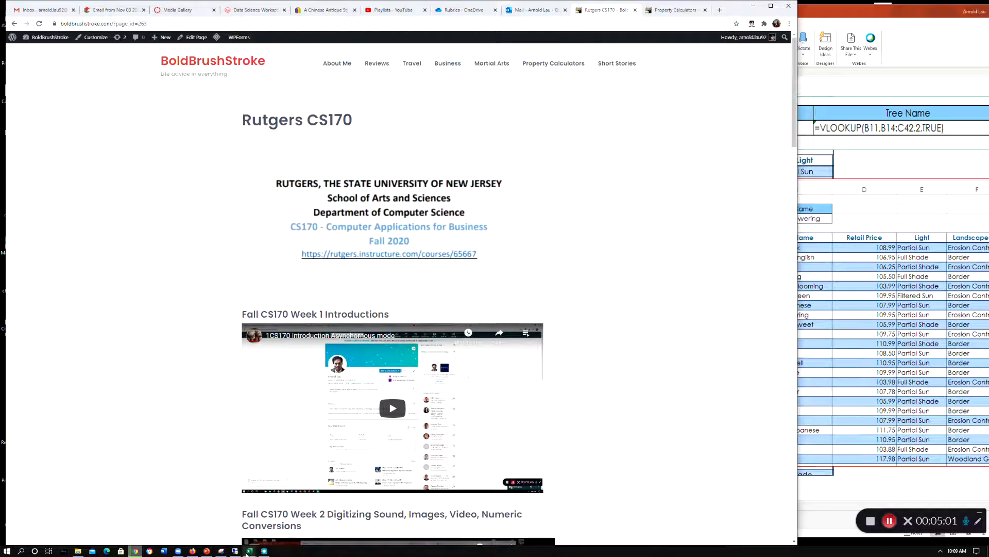
# Step: Switch to the Book1 workbook in Excel, select cell M27 on Sheet1 and widen the workbook window
pyautogui.moveTo(247, 553)
pyautogui.moveTo(316, 524)
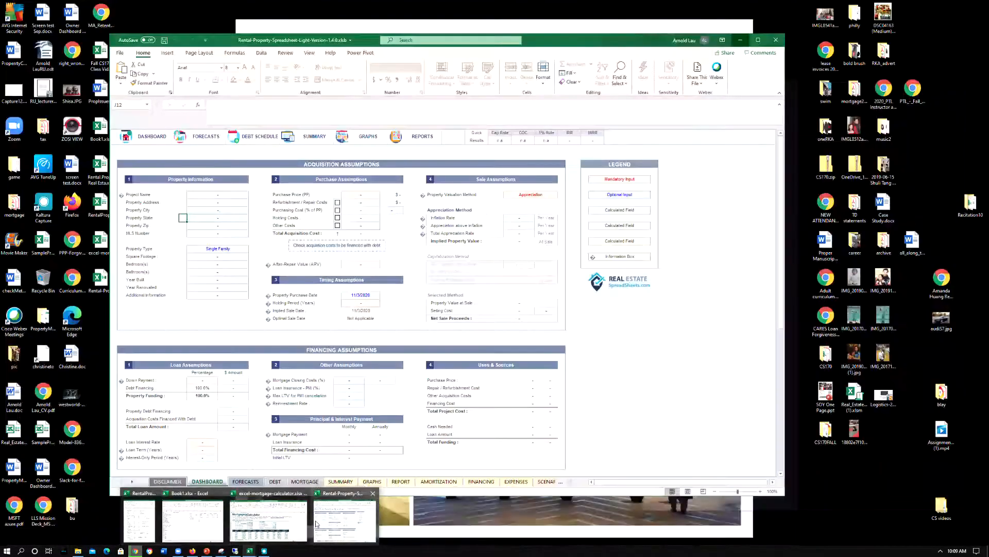
pyautogui.click(192, 520)
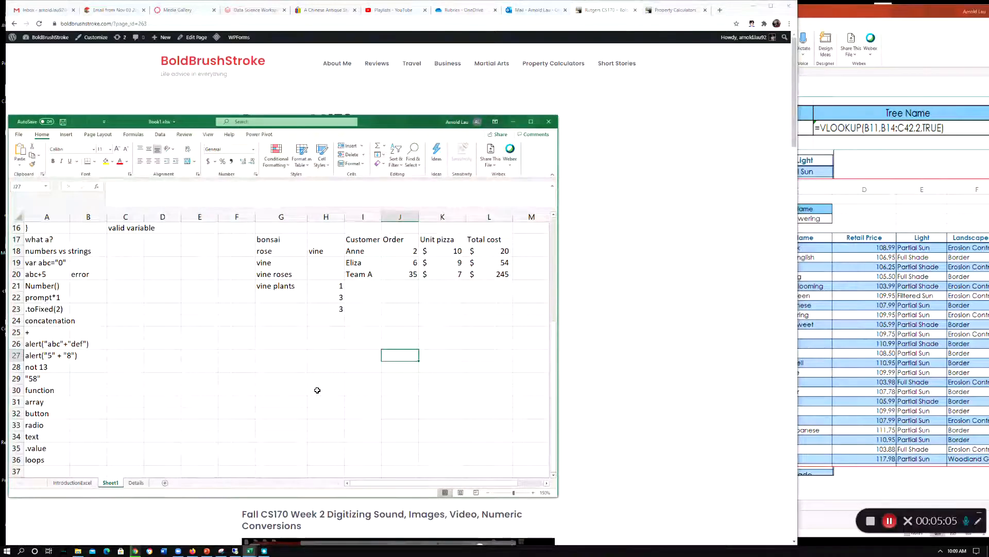
pyautogui.press('Right')
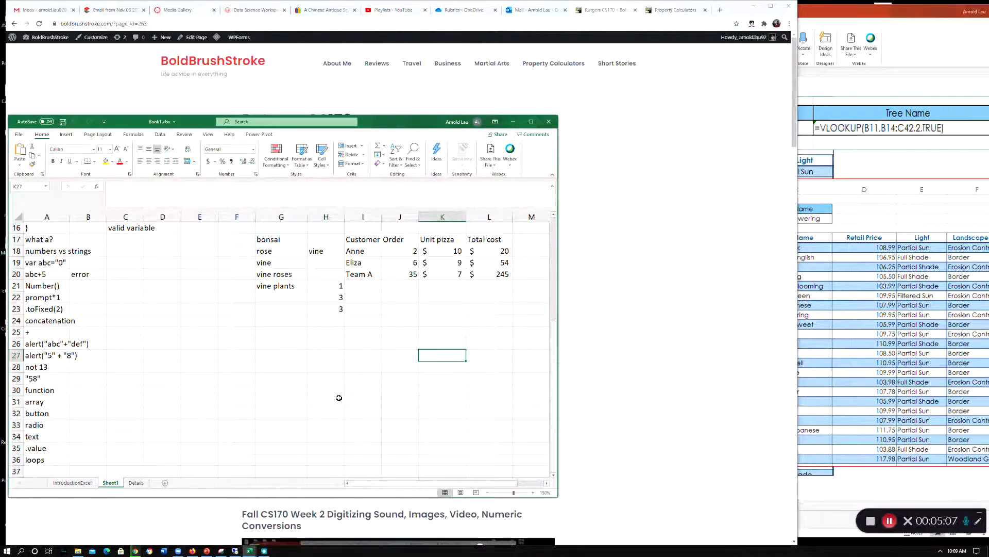
pyautogui.press('Right')
pyautogui.press('Right')
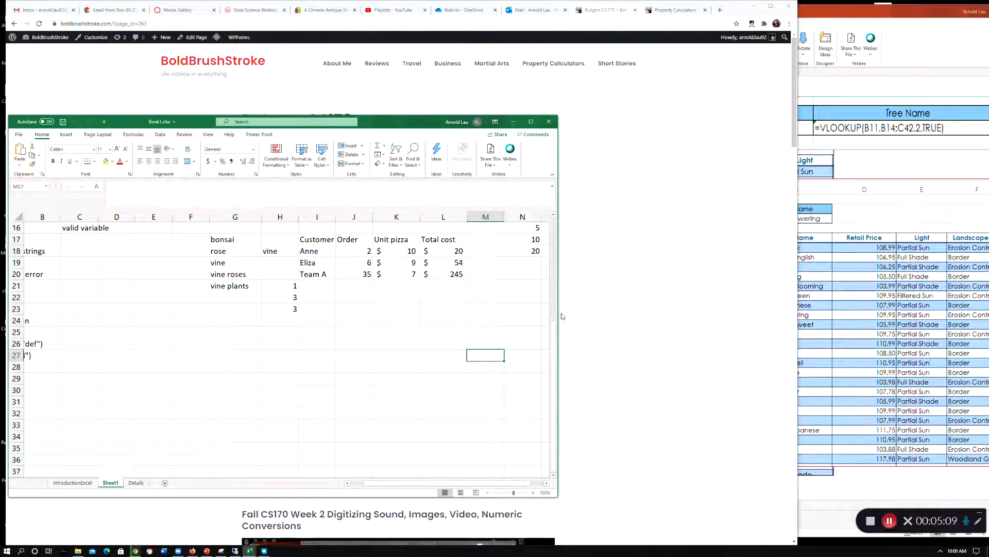
pyautogui.moveTo(559, 312); pyautogui.dragTo(842, 312)
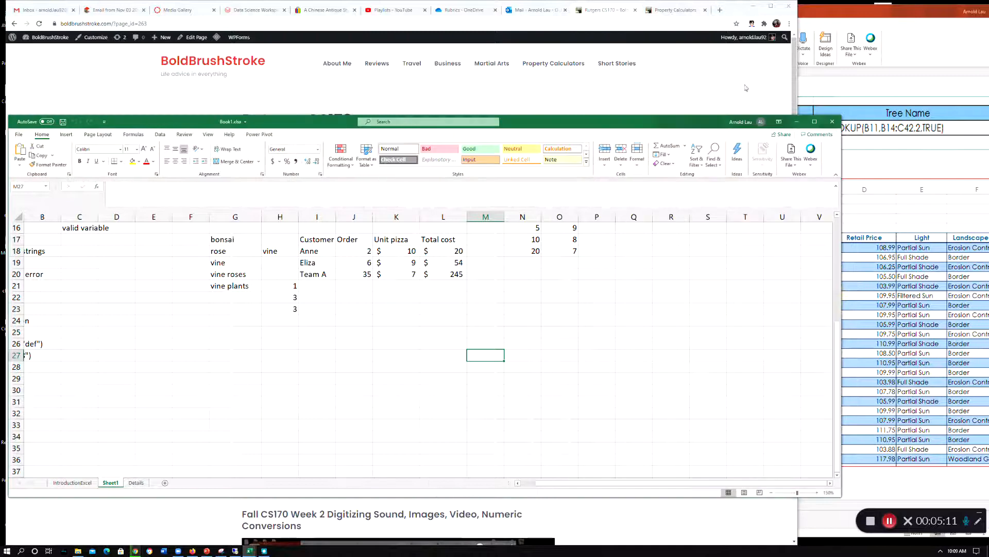
# Step: Extend the Book1 window upward and move up column M to bring the Pizza and Unit Cost table fully into view
pyautogui.moveTo(710, 114); pyautogui.dragTo(710, 20)
pyautogui.press('Up')
pyautogui.press('Up')
pyautogui.press('Up')
pyautogui.press('Up')
pyautogui.press('Up')
pyautogui.press('Up')
pyautogui.press('Up')
pyautogui.press('Up')
pyautogui.press('Up')
pyautogui.press('Up')
pyautogui.press('Up')
pyautogui.press('Up')
pyautogui.press('Up')
pyautogui.press('Up')
pyautogui.press('Up')
pyautogui.press('Up')
pyautogui.press('Up')
pyautogui.press('Up')
pyautogui.press('Up')
pyautogui.press('Up')
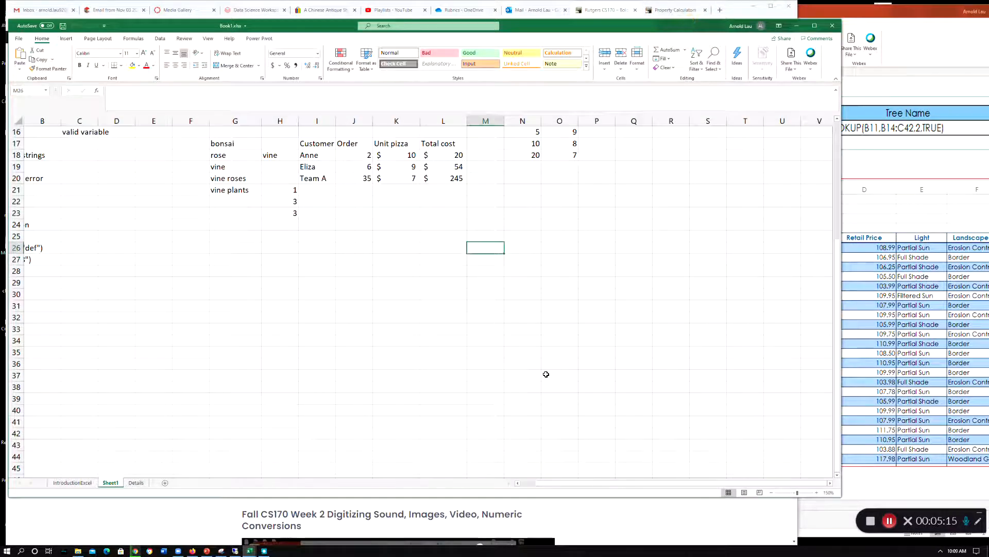
pyautogui.press('Down')
pyautogui.press('Down')
pyautogui.press('Down')
pyautogui.press('Down')
pyautogui.press('Down')
pyautogui.press('Down')
pyautogui.press('Down')
pyautogui.press('Down')
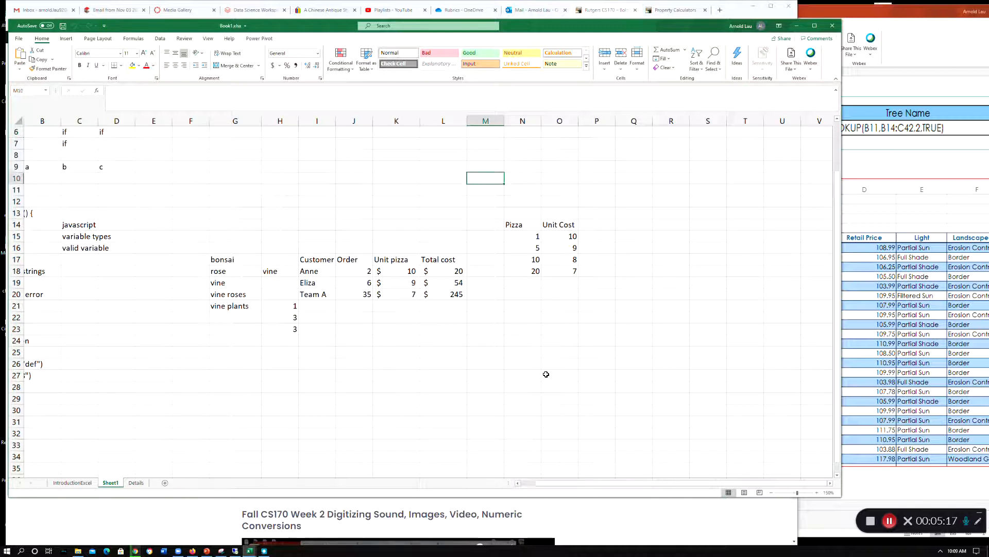
# Step: Examine the Pizza quantity breaks in cells N15 to N18 of the unit cost lookup table
pyautogui.press('Right')
pyautogui.press('Down')
pyautogui.press('Down')
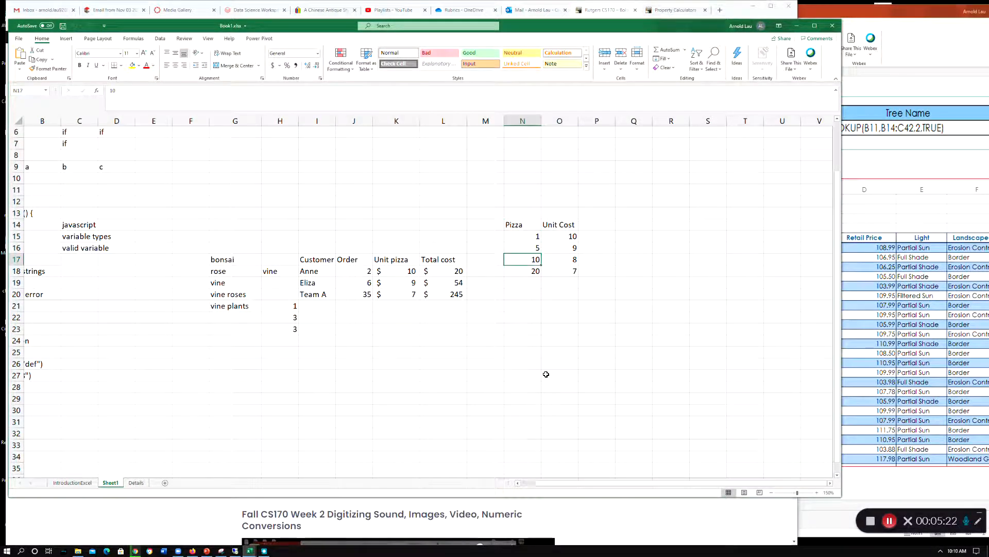
pyautogui.press('Down')
pyautogui.press('Up')
pyautogui.press('Up')
pyautogui.press('Up')
pyautogui.press('Down')
pyautogui.press('Up')
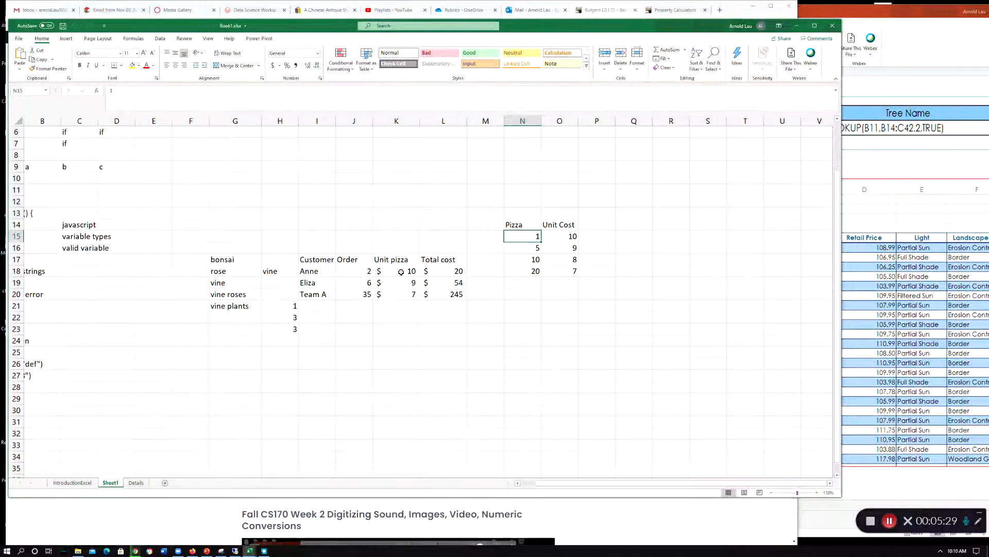
# Step: Remove the TRUE argument from the Unit pizza formula in K18, leaving =VLOOKUP(J18,N14:O18,2)
pyautogui.click(401, 271)
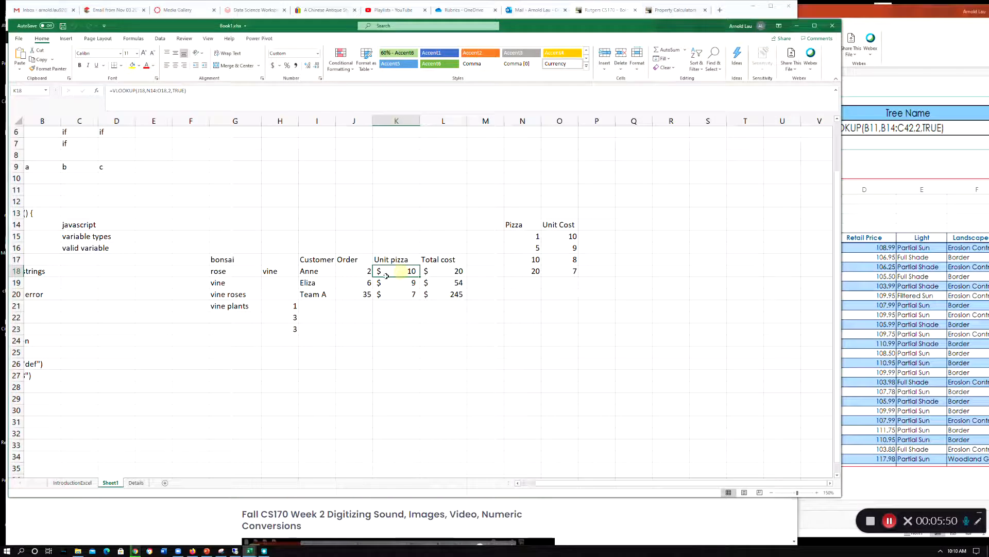
pyautogui.click(201, 92)
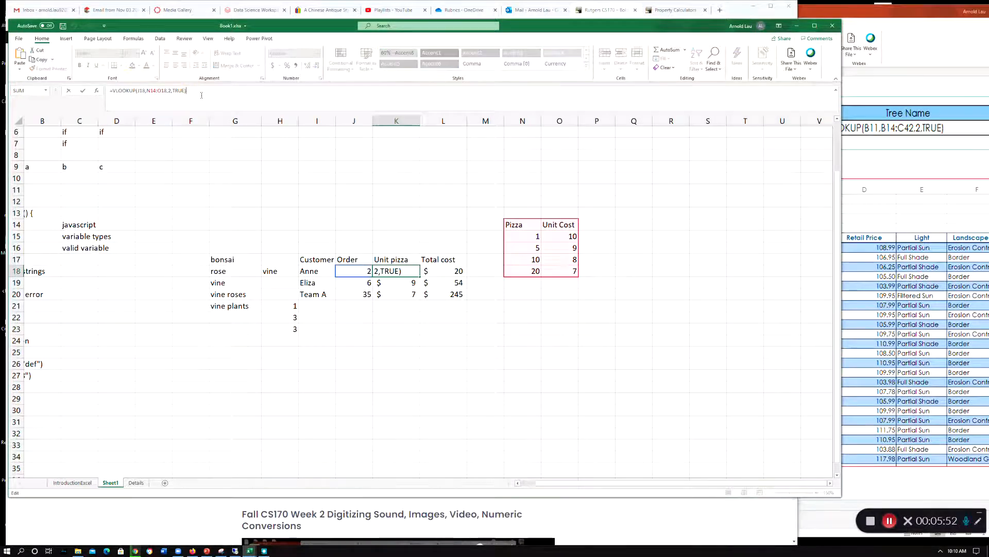
pyautogui.press('BackSpace')
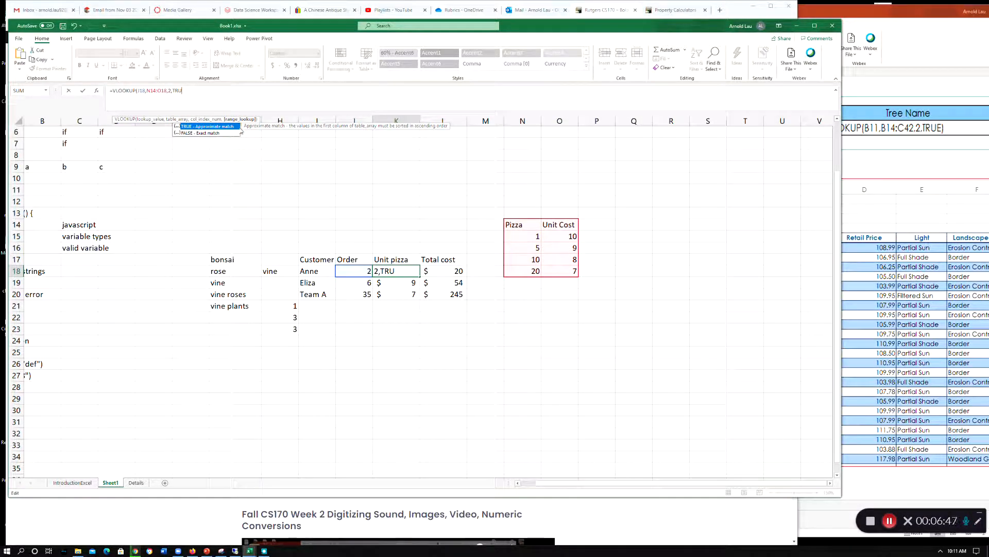
pyautogui.click(194, 92)
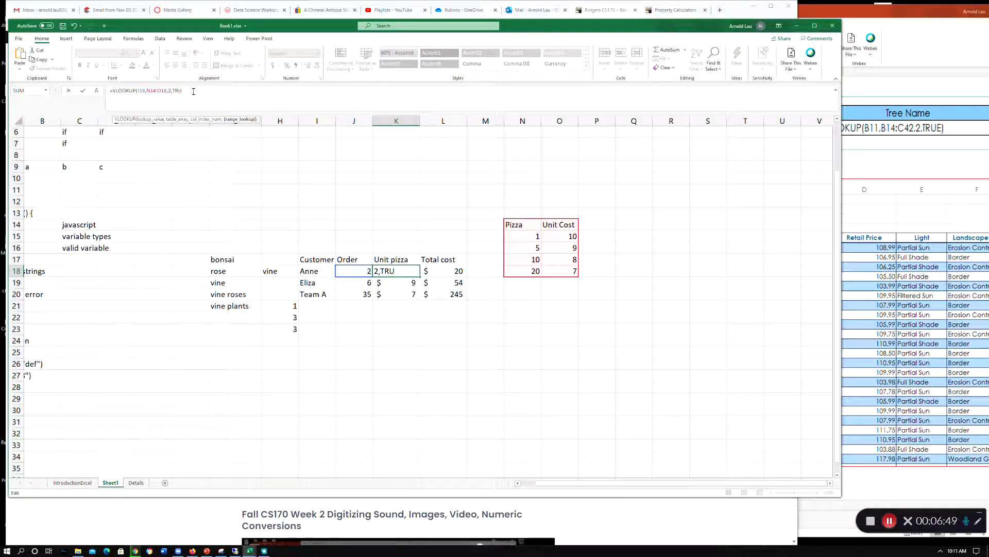
pyautogui.press('BackSpace')
pyautogui.press('BackSpace')
pyautogui.press('BackSpace')
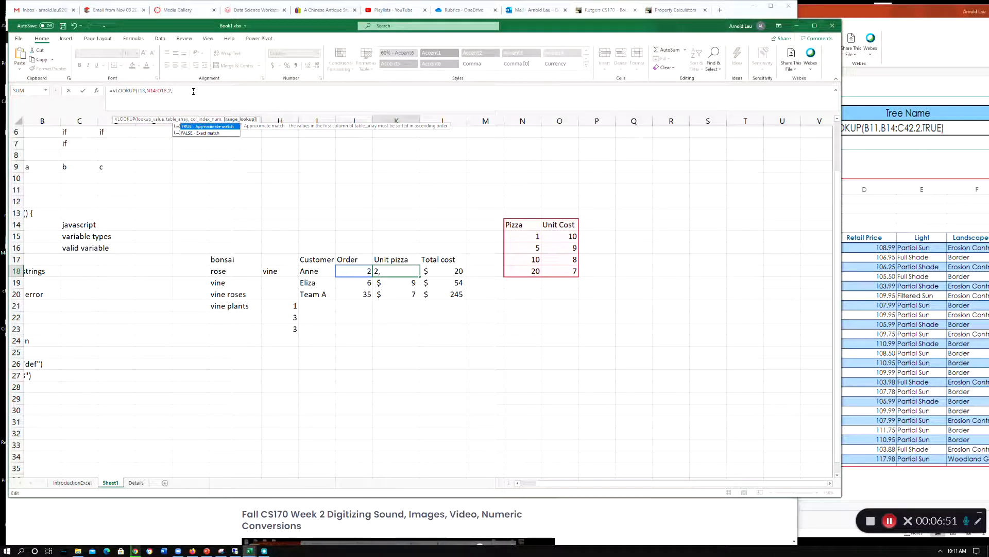
pyautogui.press('BackSpace')
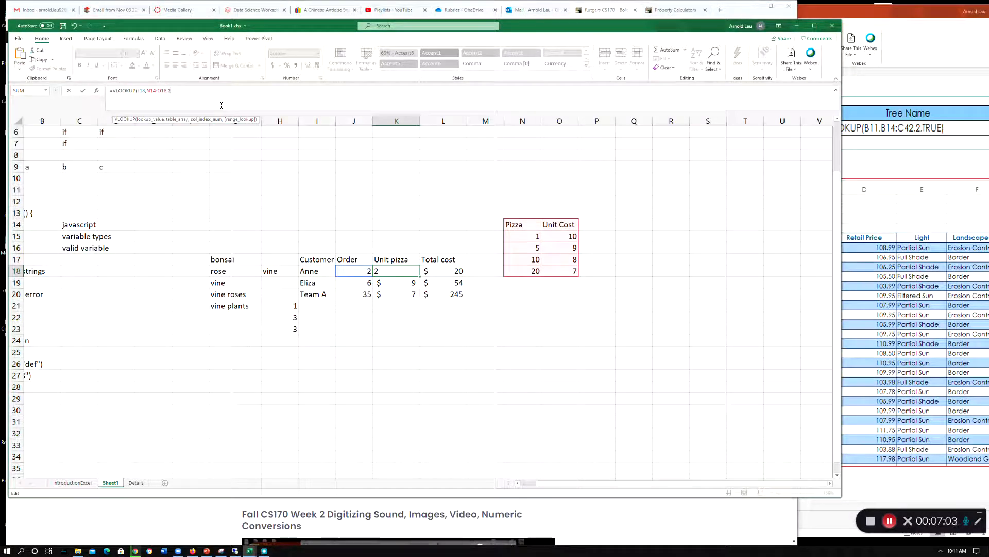
pyautogui.write(')')
pyautogui.press('Return')
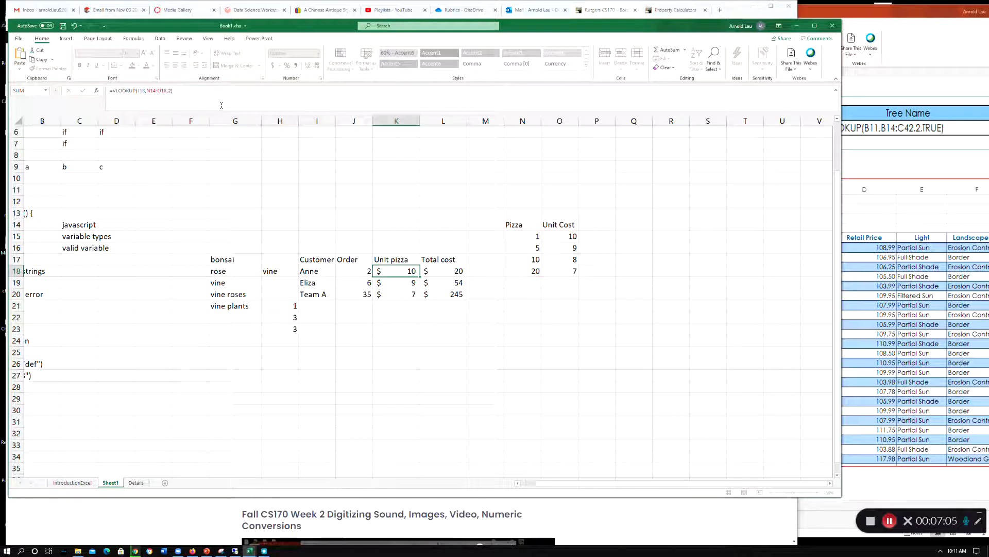
pyautogui.press('Up')
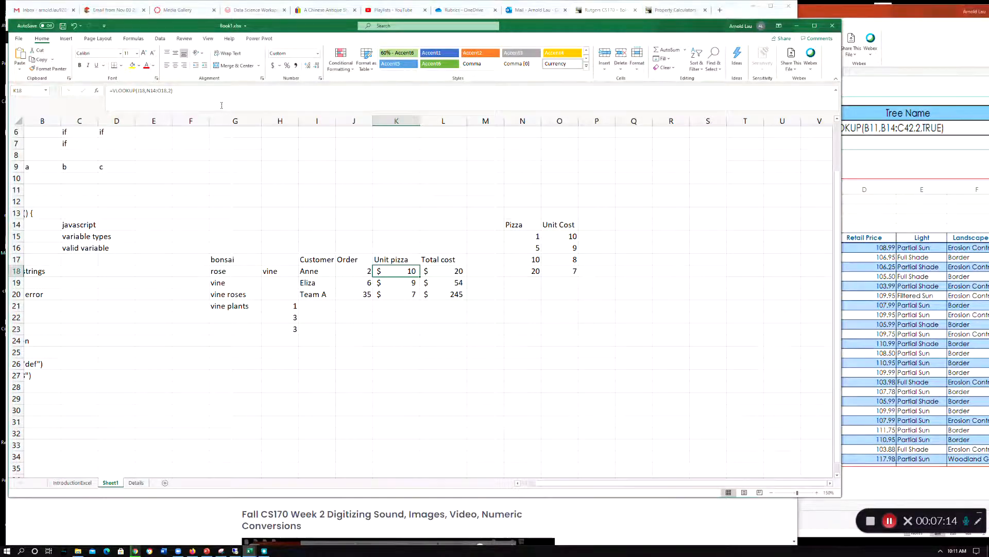
# Step: Add the exact match argument to K18's lookup so the formula reads =VLOOKUP(J18,N14:O18,2,FALSE)
pyautogui.click(202, 97)
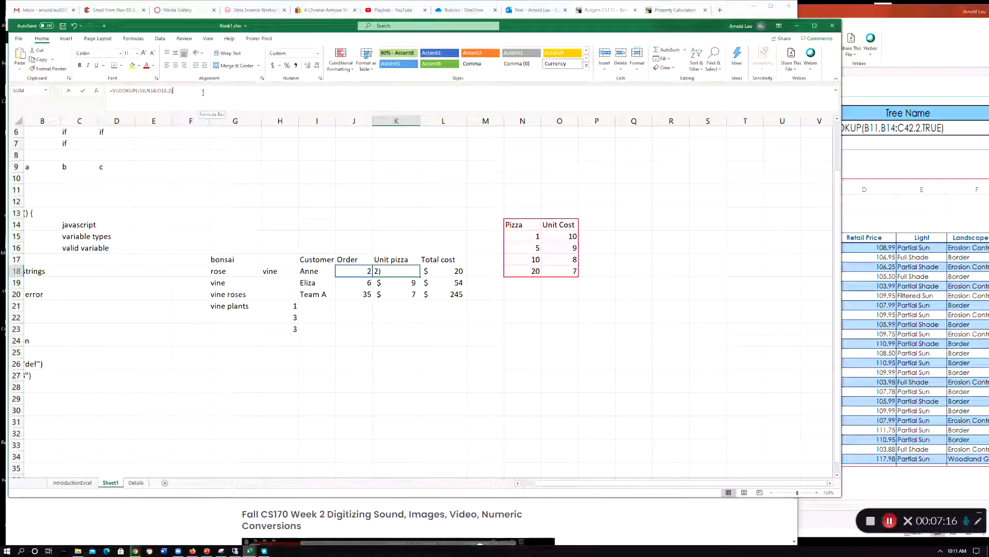
pyautogui.press('BackSpace')
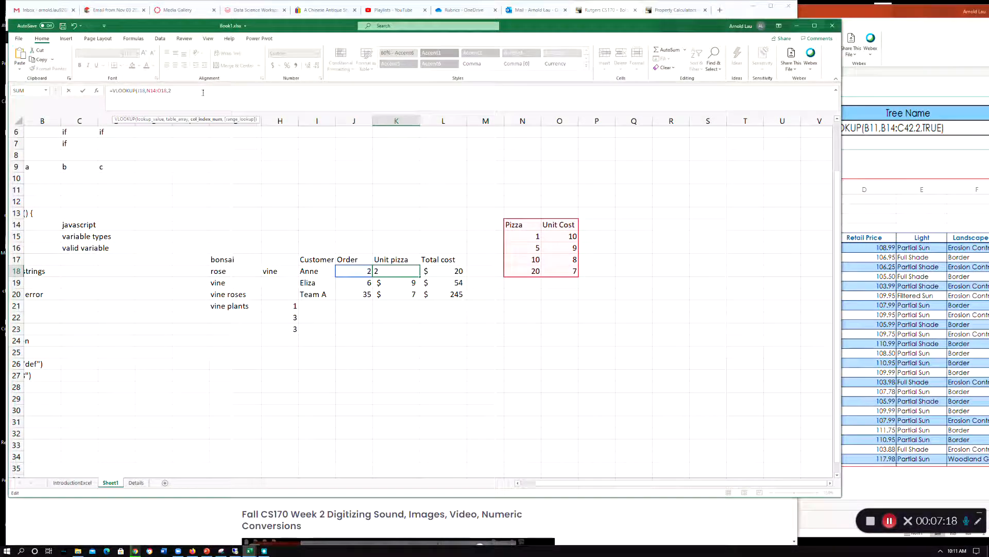
pyautogui.write(',')
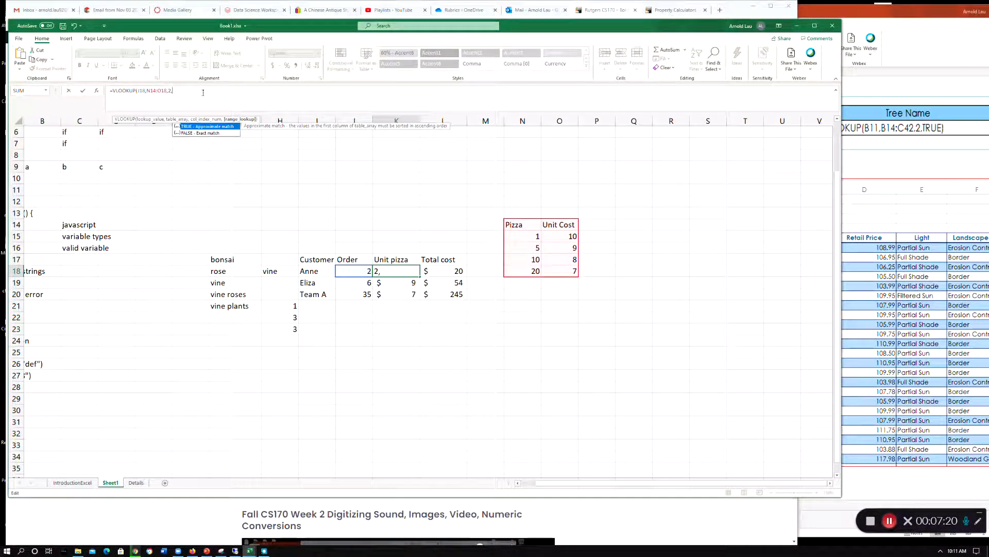
pyautogui.doubleClick(201, 133)
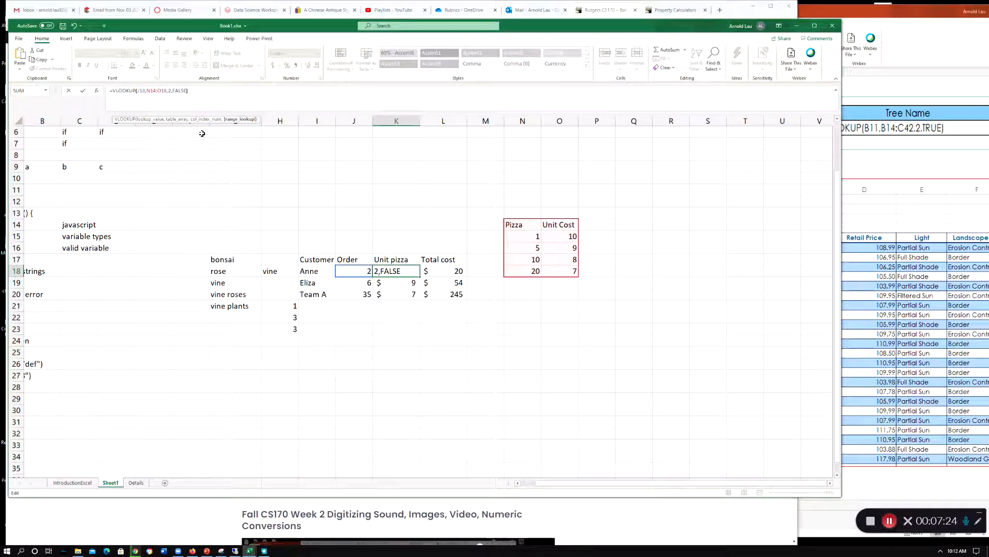
pyautogui.press('Return')
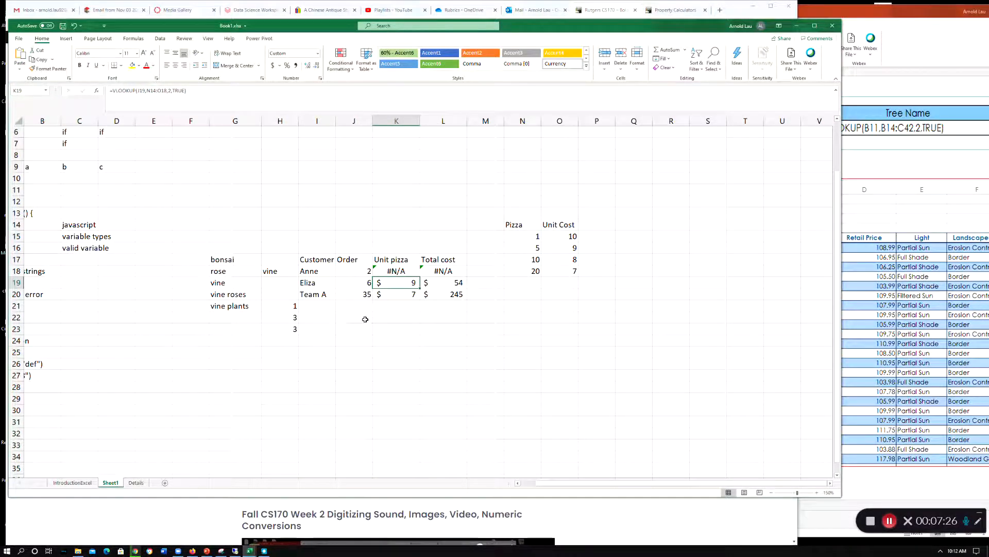
# Step: Set the first customer's order in J18 to 1 and check the Unit pizza lookup in K18
pyautogui.click(364, 271)
pyautogui.write('1')
pyautogui.press('Return')
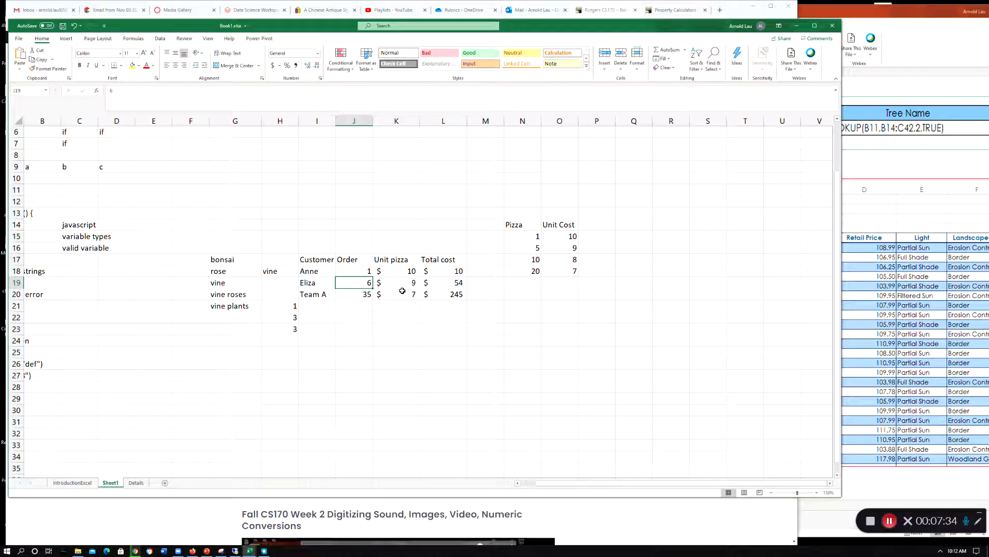
pyautogui.click(389, 273)
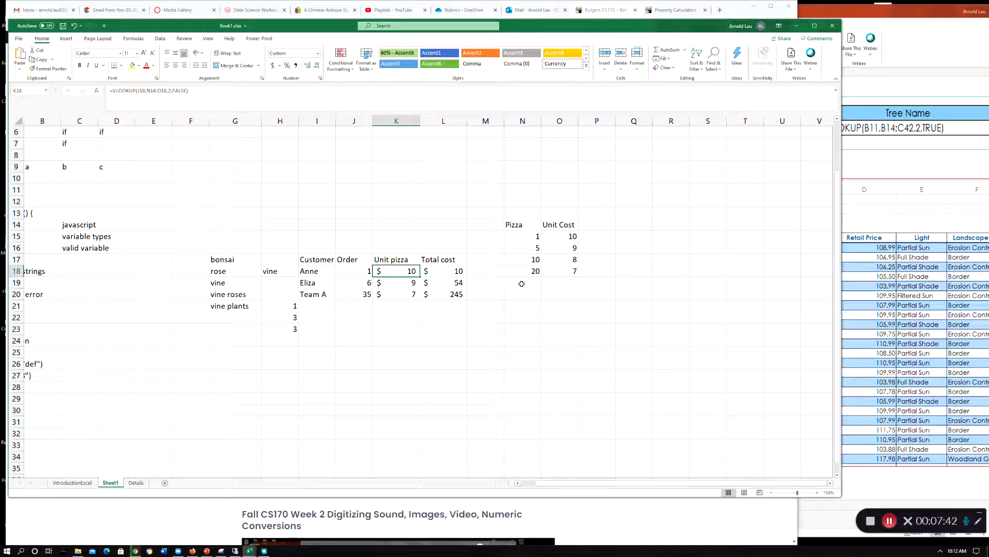
# Step: Add a row beneath the Pizza table with quantity 2 in N19 and unit cost 11 in O19
pyautogui.click(521, 283)
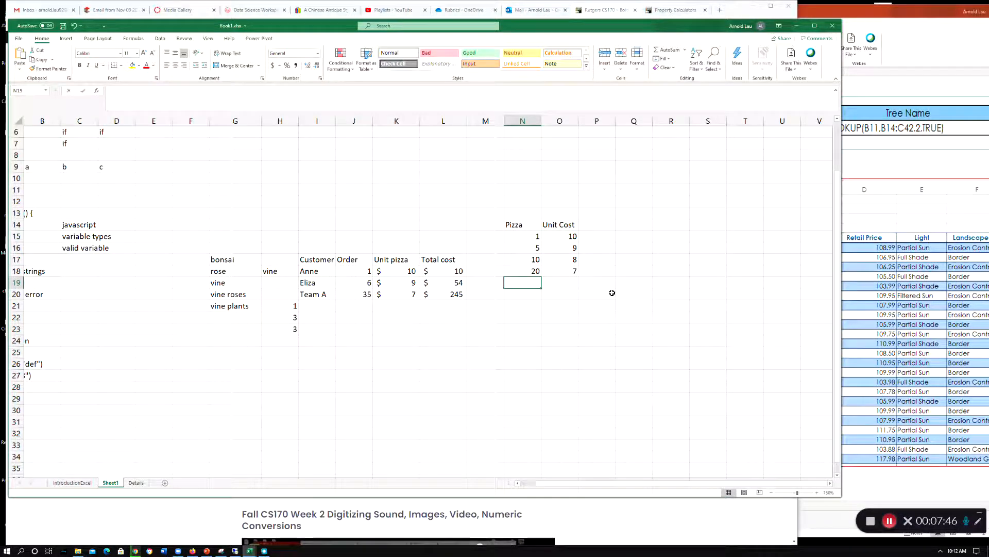
pyautogui.write('2')
pyautogui.press('Tab')
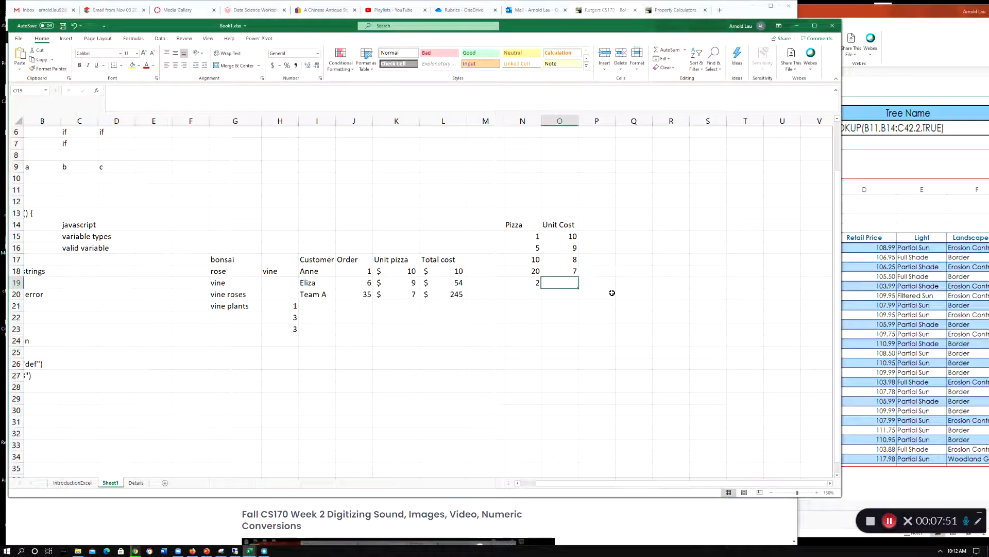
pyautogui.write('11')
pyautogui.press('Return')
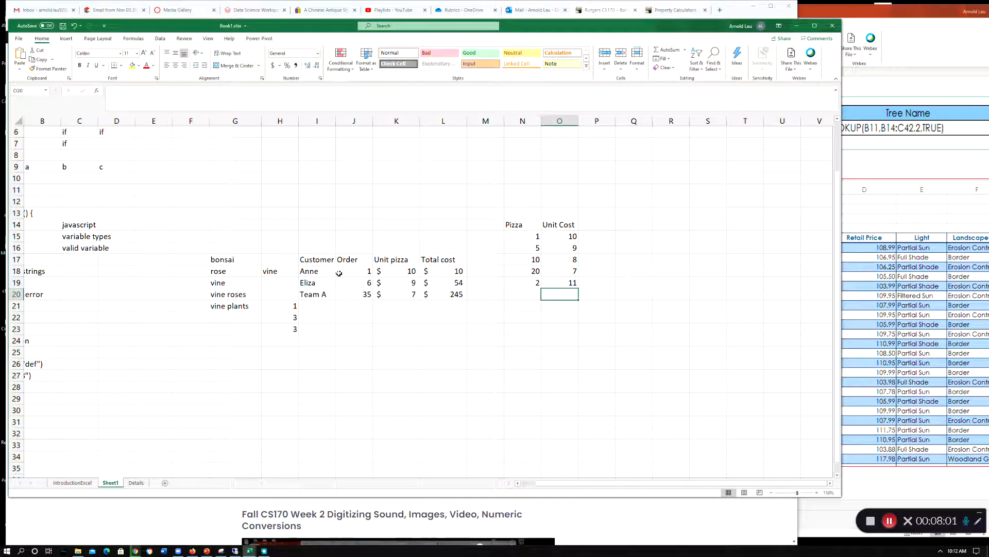
# Step: Extend the table range in K18's lookup formula to N14:O19
pyautogui.click(376, 272)
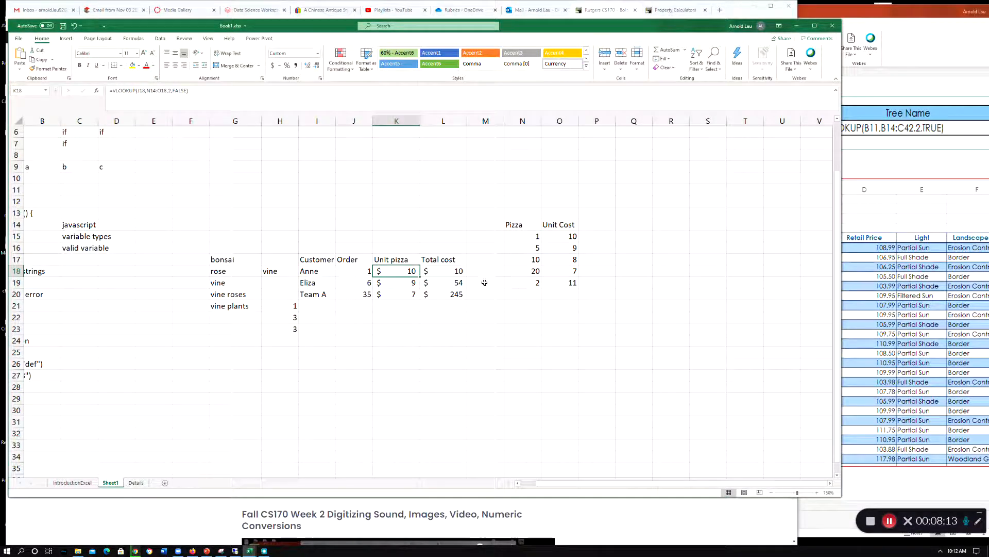
pyautogui.click(164, 91)
pyautogui.press('Right')
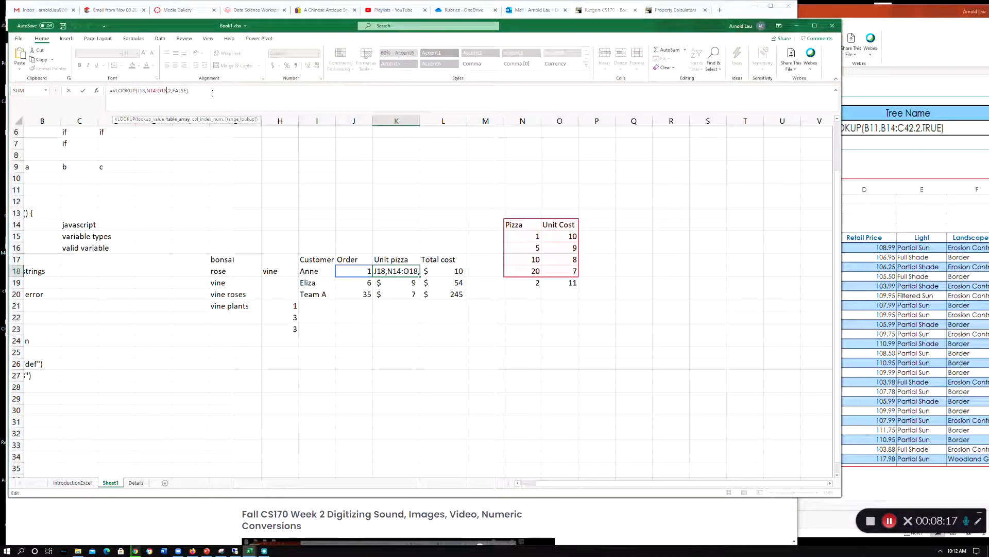
pyautogui.press('BackSpace')
pyautogui.write('9')
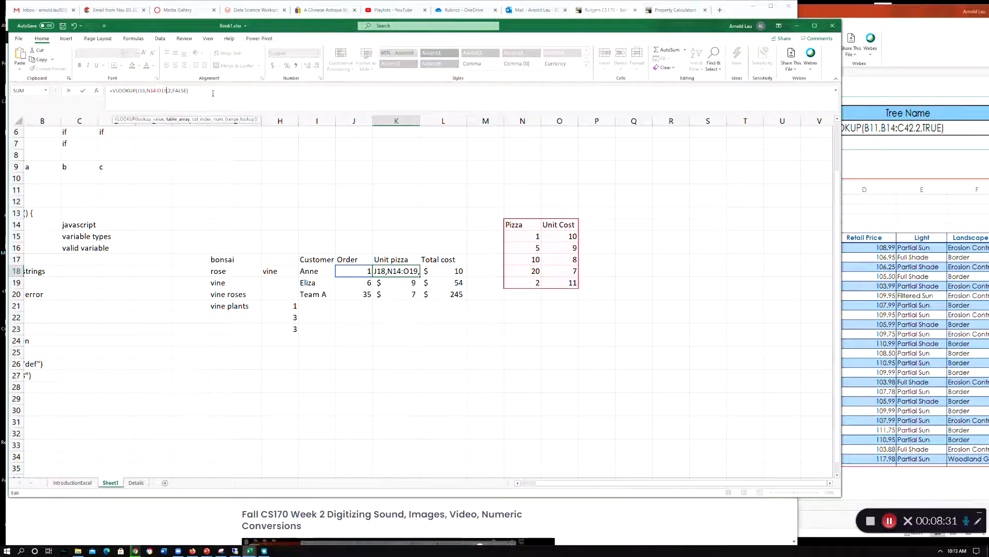
pyautogui.press('Return')
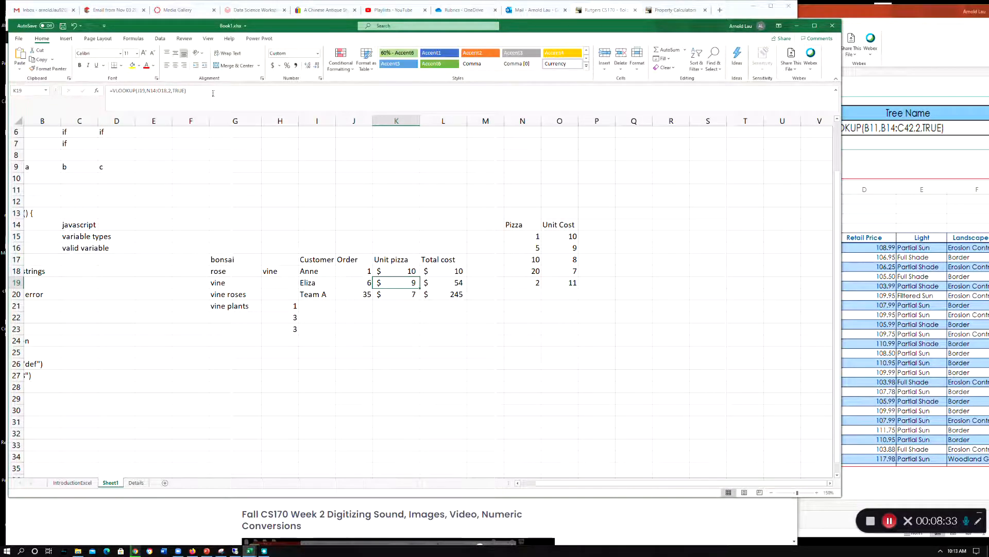
# Step: Set the first customer's order in J18 to 2
pyautogui.press('Up')
pyautogui.press('Left')
pyautogui.write('2')
pyautogui.press('Return')
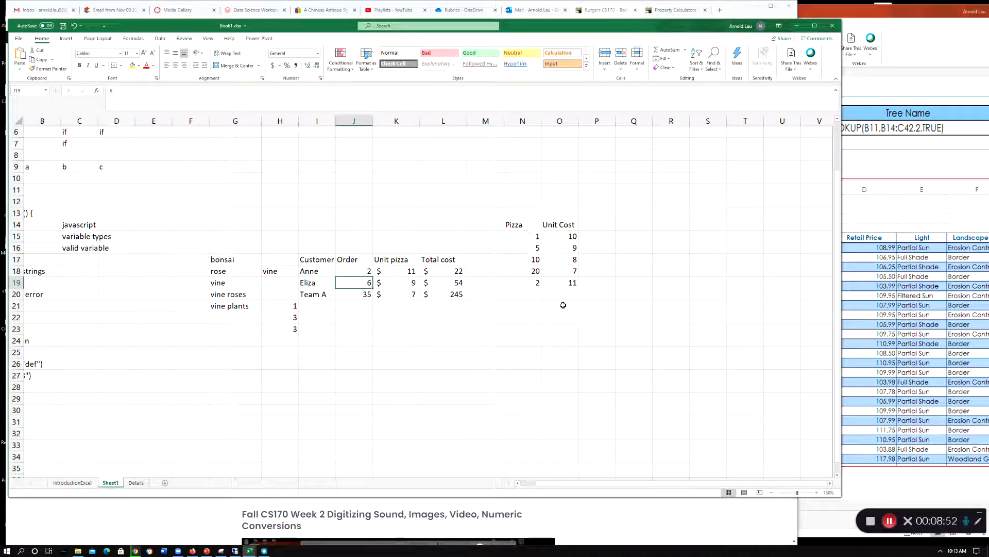
# Step: Set the first Pizza quantity in N15 to 2 so it duplicates the one in N19
pyautogui.click(534, 237)
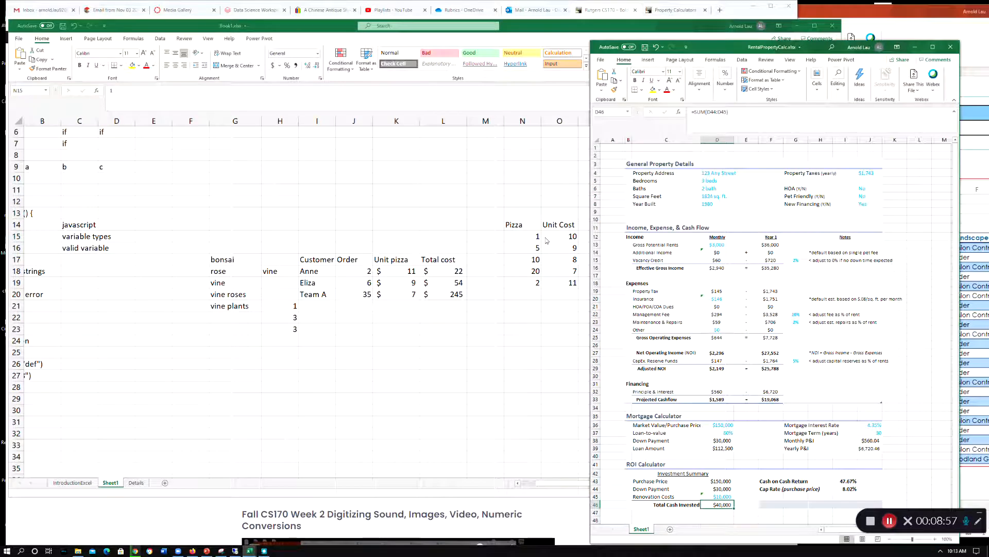
pyautogui.click(531, 237)
pyautogui.write('2')
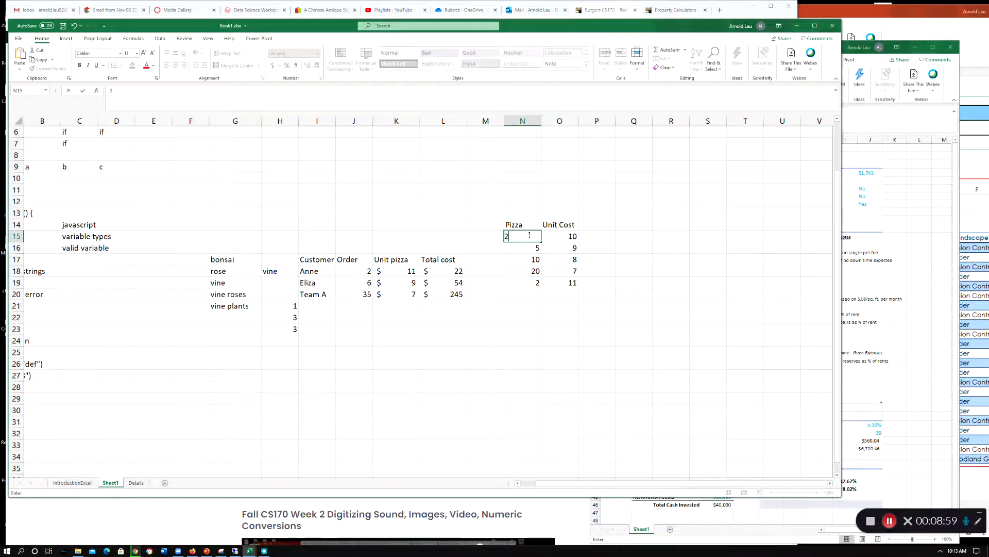
pyautogui.press('Return')
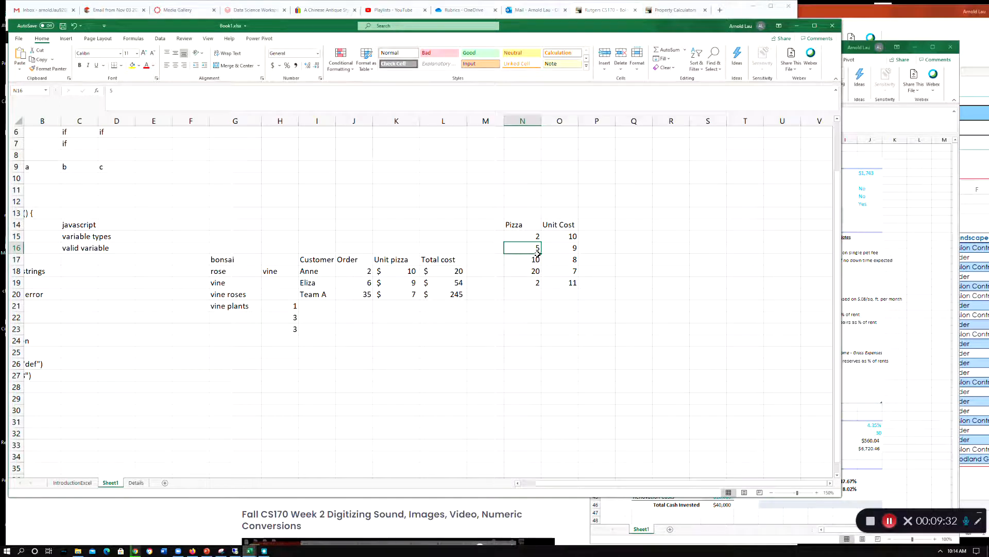
pyautogui.click(541, 331)
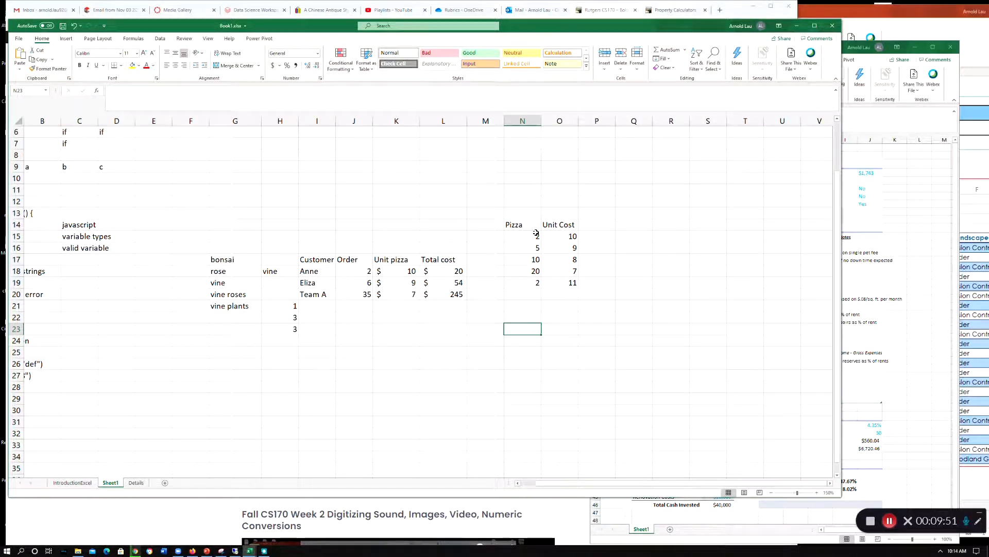
# Step: Review the VLOOKUP function slide in the PowerPoint presentation, and return to the Book1 workbook to inspect K18's formula
pyautogui.click(865, 19)
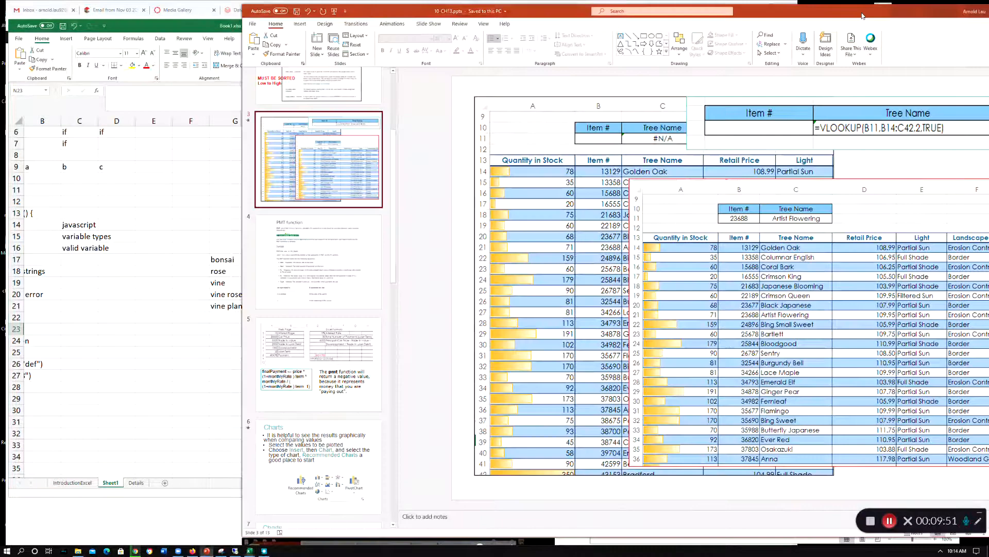
pyautogui.scroll(4, 319, 258)
pyautogui.click(335, 239)
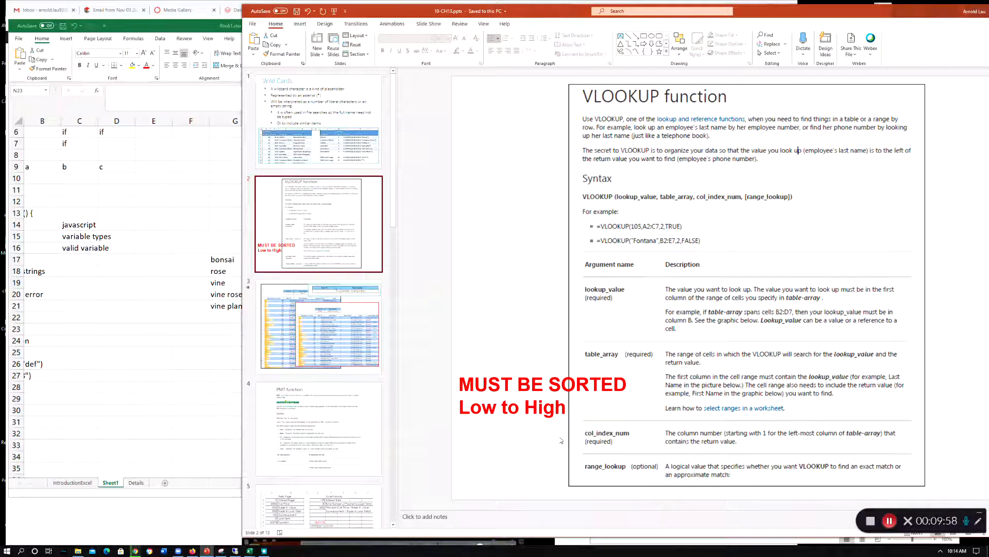
pyautogui.click(187, 400)
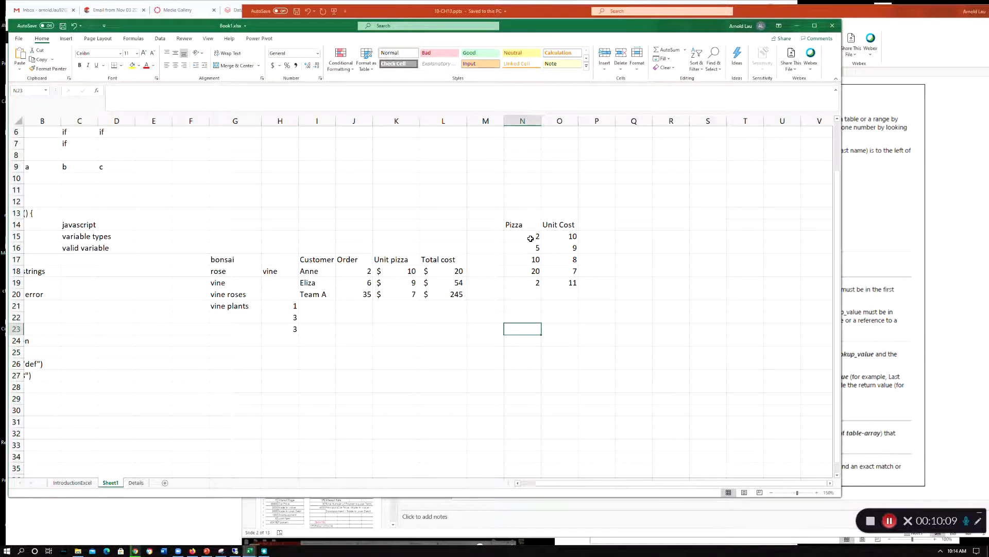
pyautogui.click(401, 272)
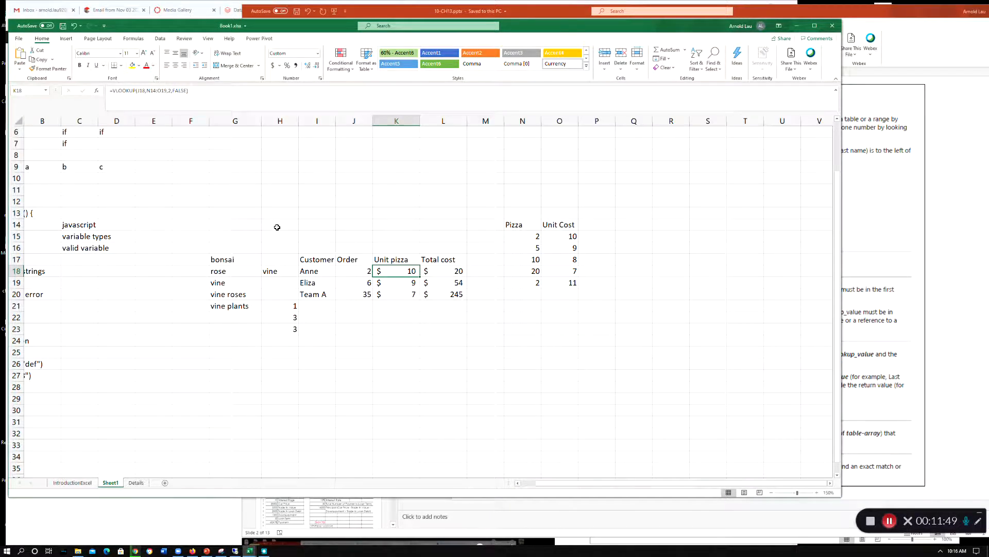
# Step: Highlight the Pizza column N14:N19 of the price table, and clear the selection
pyautogui.click(428, 339)
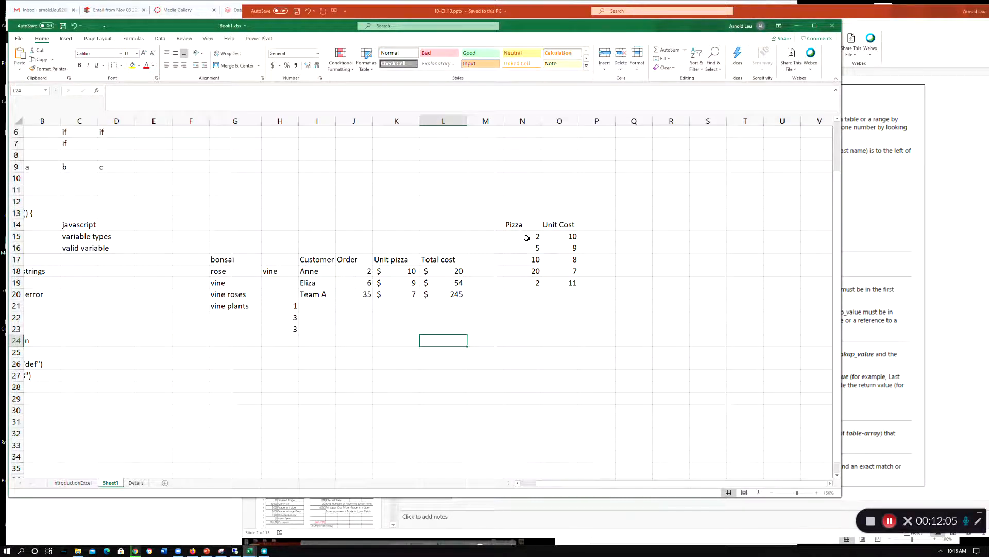
pyautogui.moveTo(525, 227); pyautogui.dragTo(537, 283)
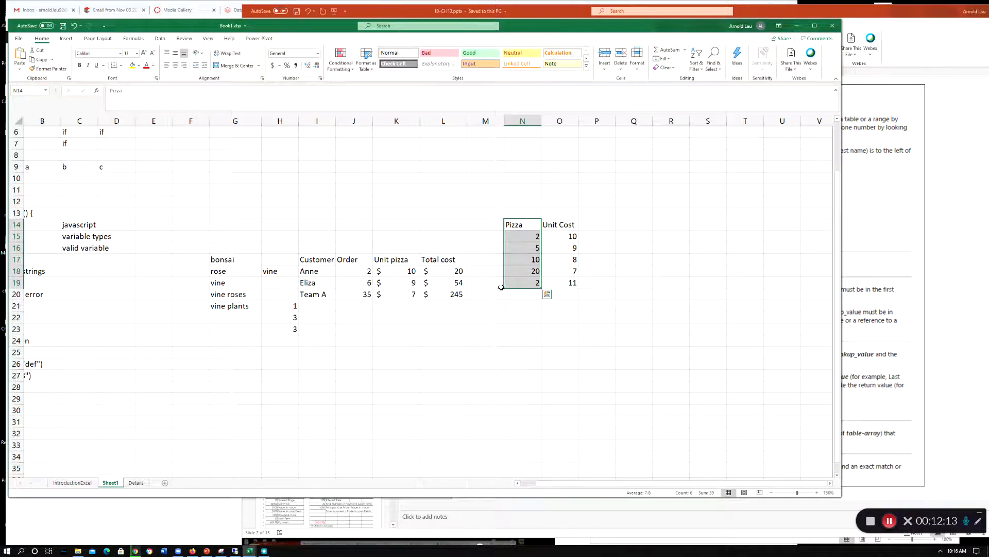
pyautogui.click(491, 328)
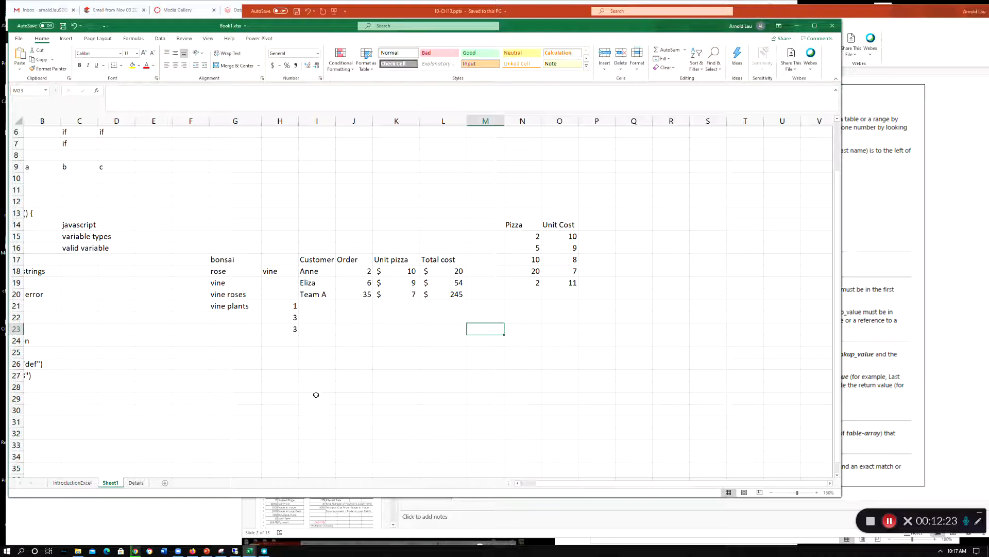
pyautogui.click(325, 379)
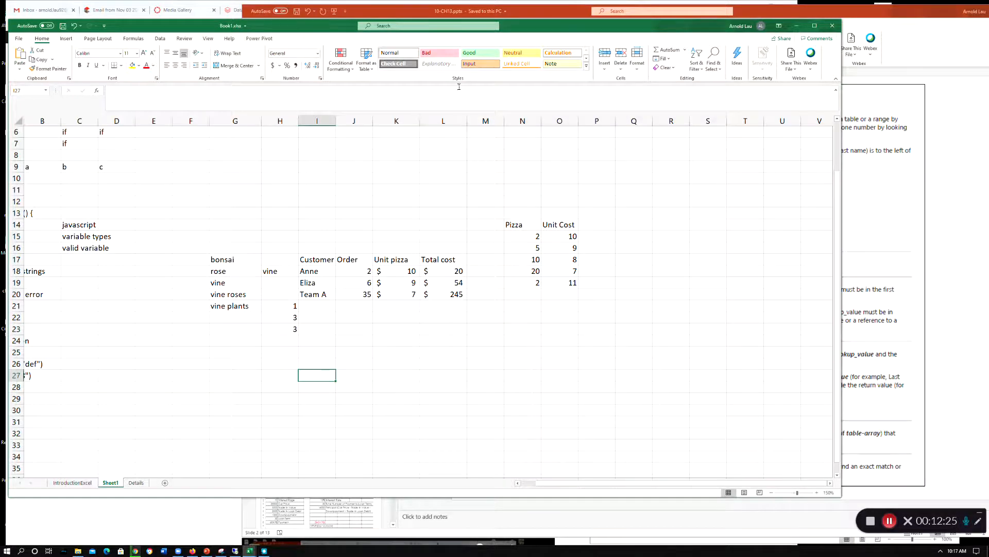
# Step: Switch to the PowerPoint presentation, show slide 3 with the VLOOKUP tree example, and shift the window so the whole slide fits on screen
pyautogui.click(396, 11)
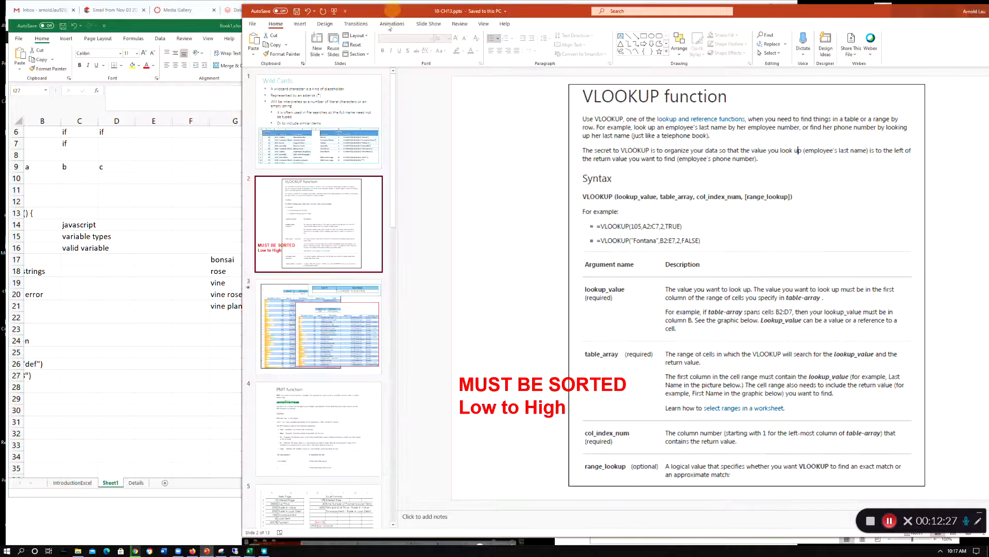
pyautogui.click(312, 326)
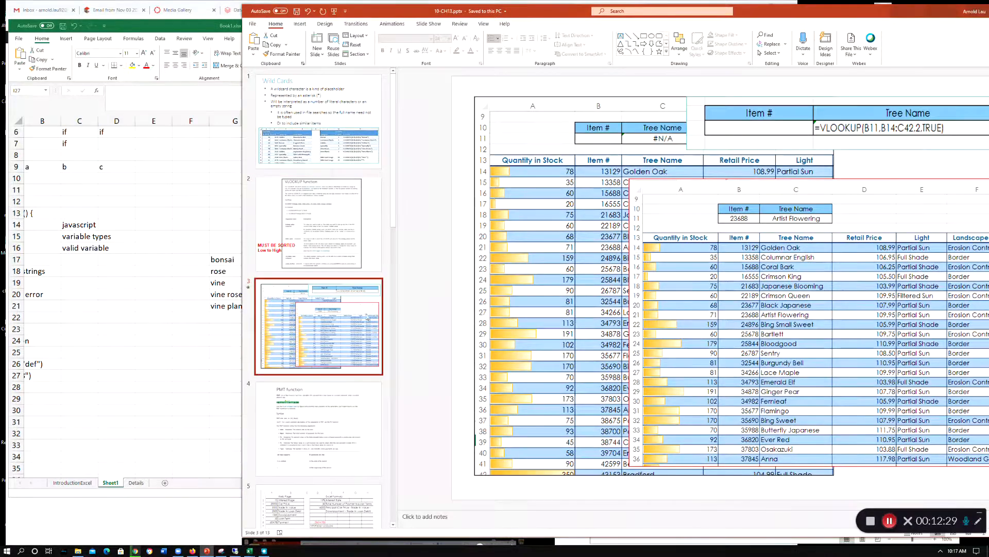
pyautogui.moveTo(830, 18); pyautogui.dragTo(724, 24)
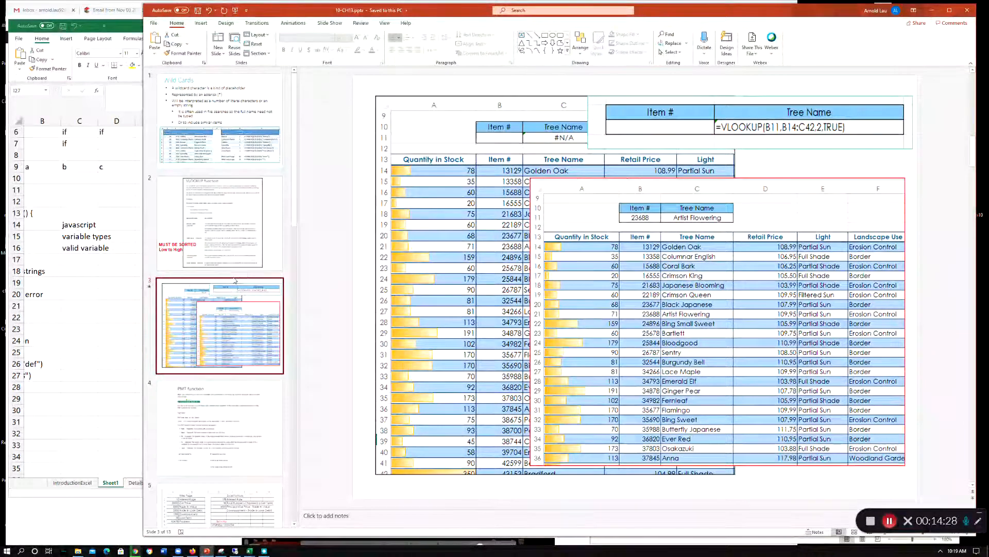
# Step: Show the PMT function slide and look over the slides that follow it
pyautogui.scroll(-1, 196, 354)
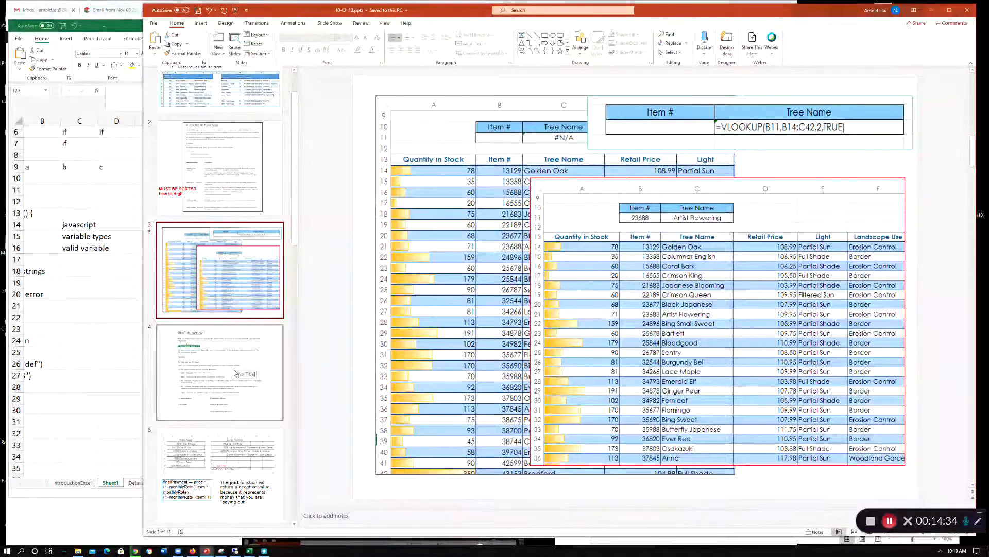
pyautogui.click(236, 351)
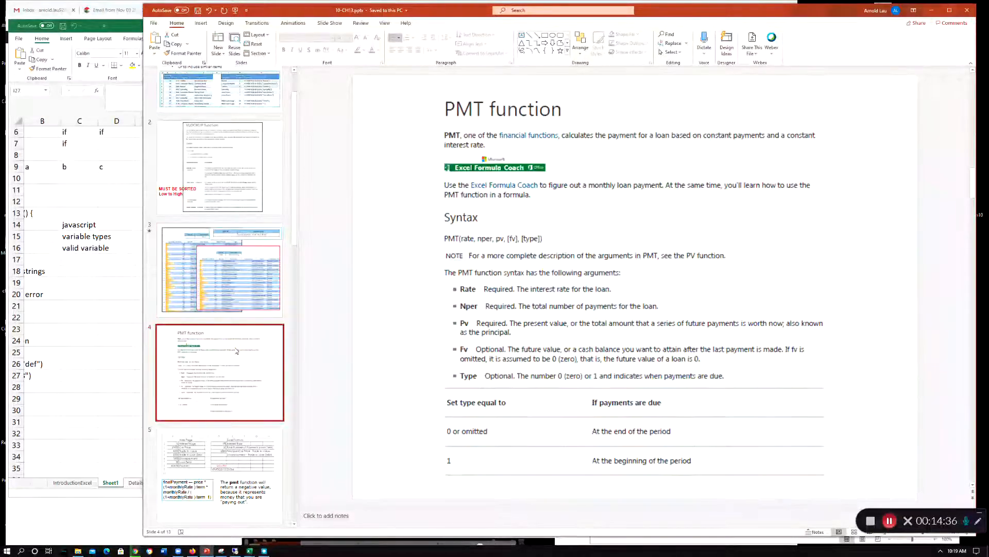
pyautogui.scroll(-3, 228, 363)
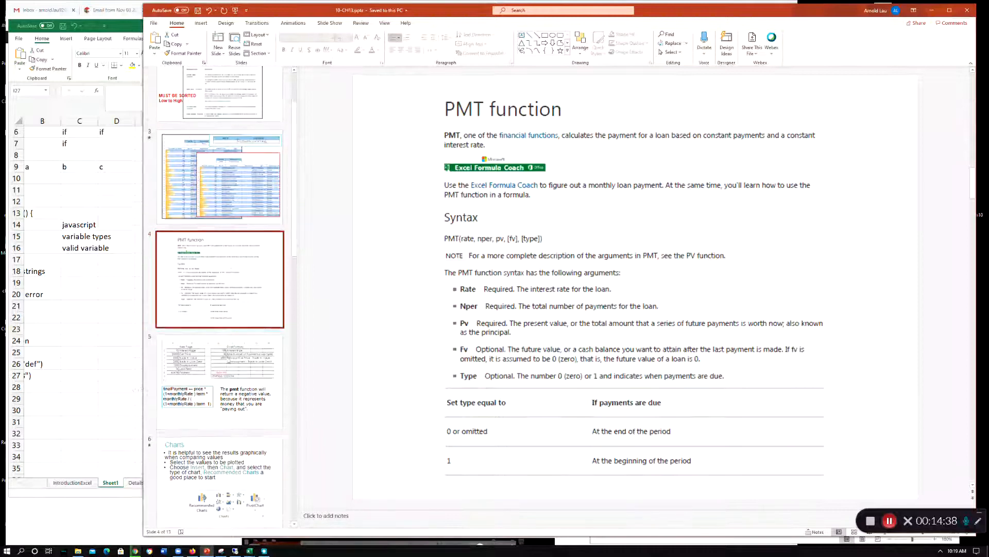
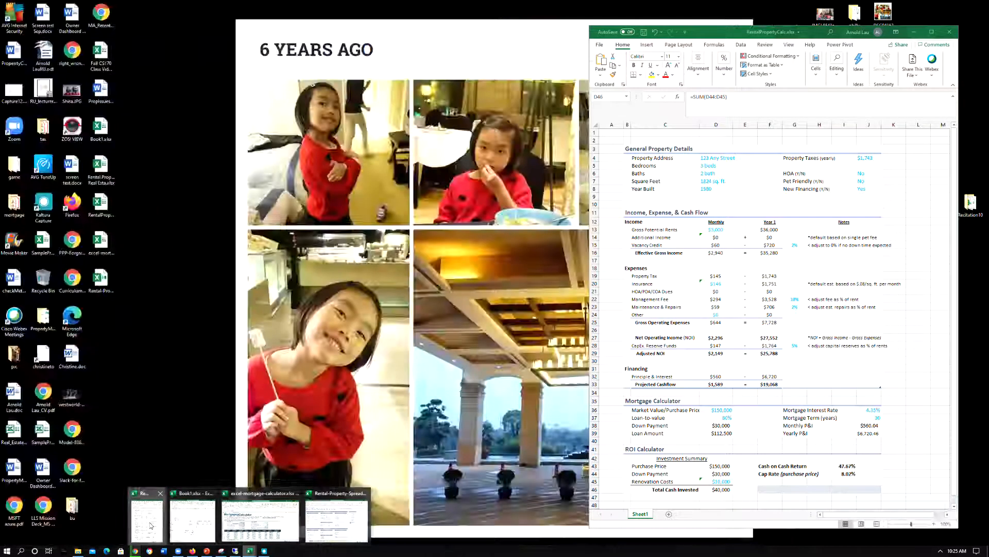
# Step: Bring the RentalPropertyCalc and Rental-Property-Spreadsheet workbooks forward in Excel and place the latter so both stay visible
pyautogui.click(150, 525)
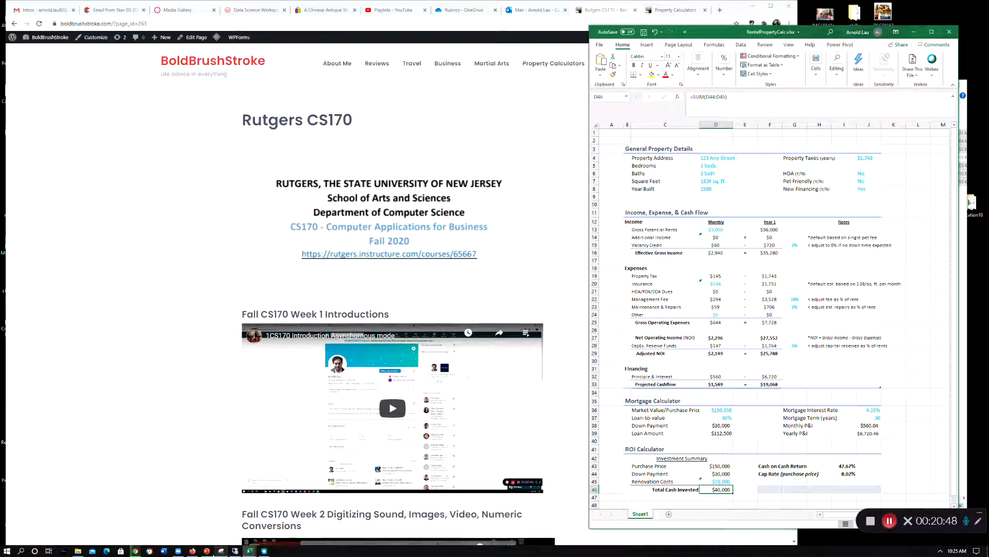
pyautogui.click(249, 550)
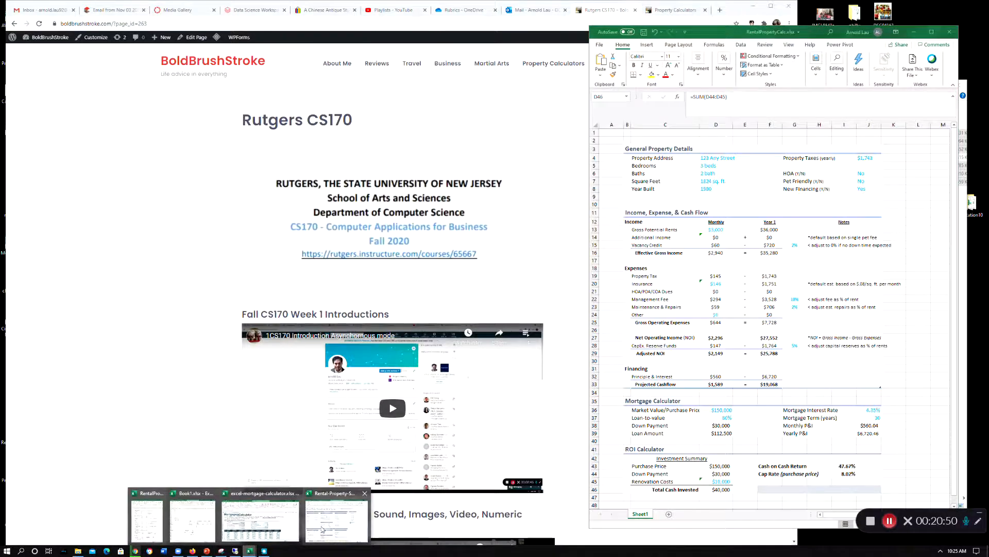
pyautogui.click(326, 524)
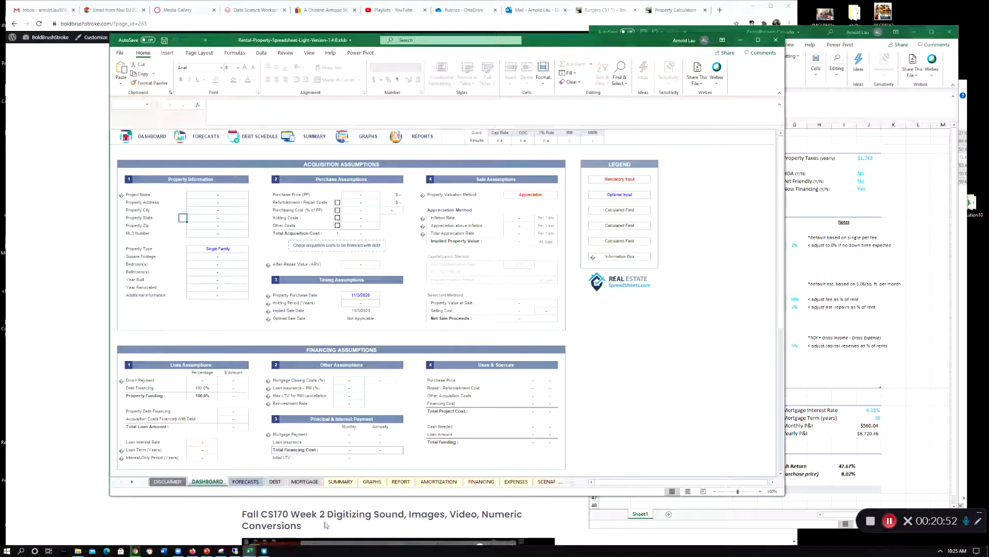
pyautogui.moveTo(576, 43); pyautogui.dragTo(486, 49)
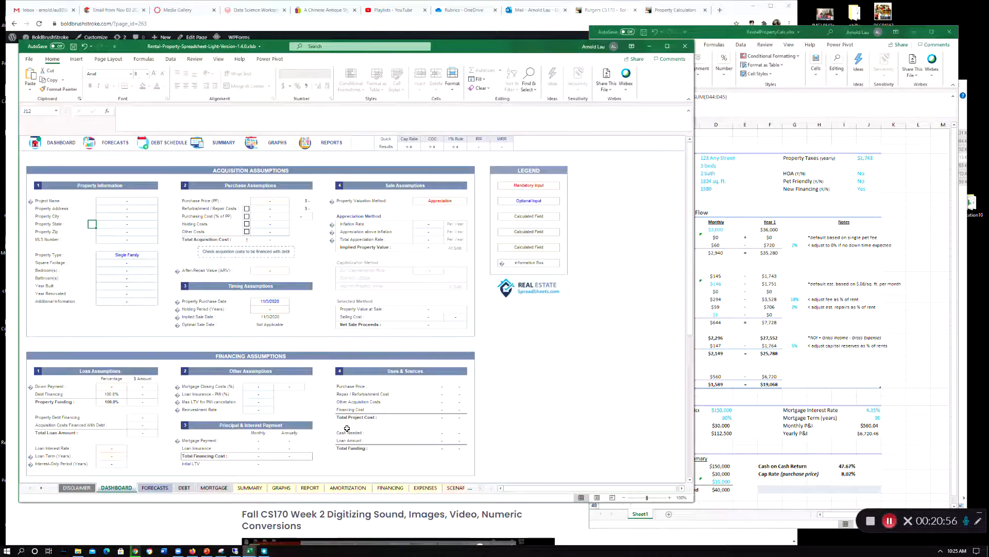
# Step: Preview the open Excel workbooks, switching to RentalPropertyCalc and back to Rental-Property-Spreadsheet
pyautogui.moveTo(249, 549)
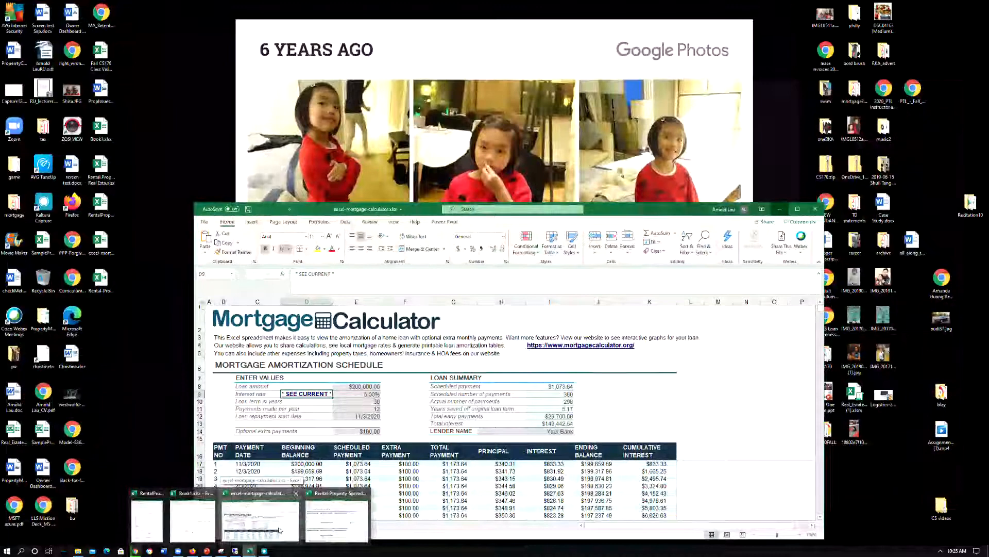
pyautogui.moveTo(191, 522)
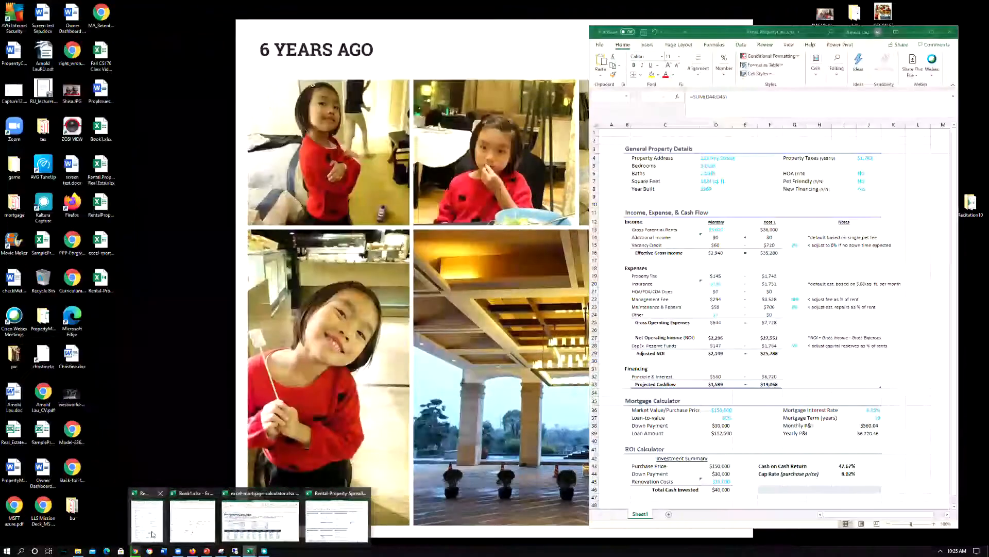
pyautogui.click(158, 525)
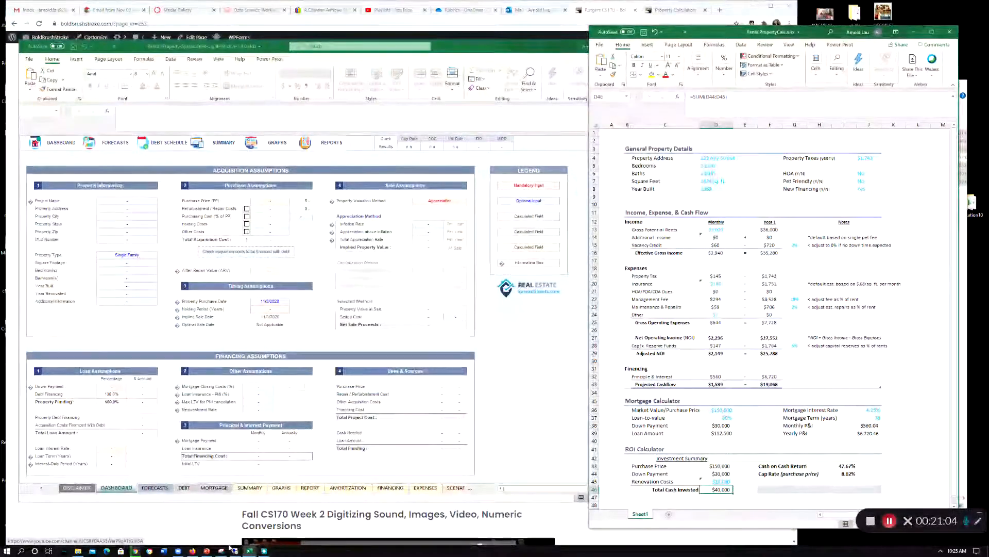
pyautogui.moveTo(249, 551)
pyautogui.click(317, 529)
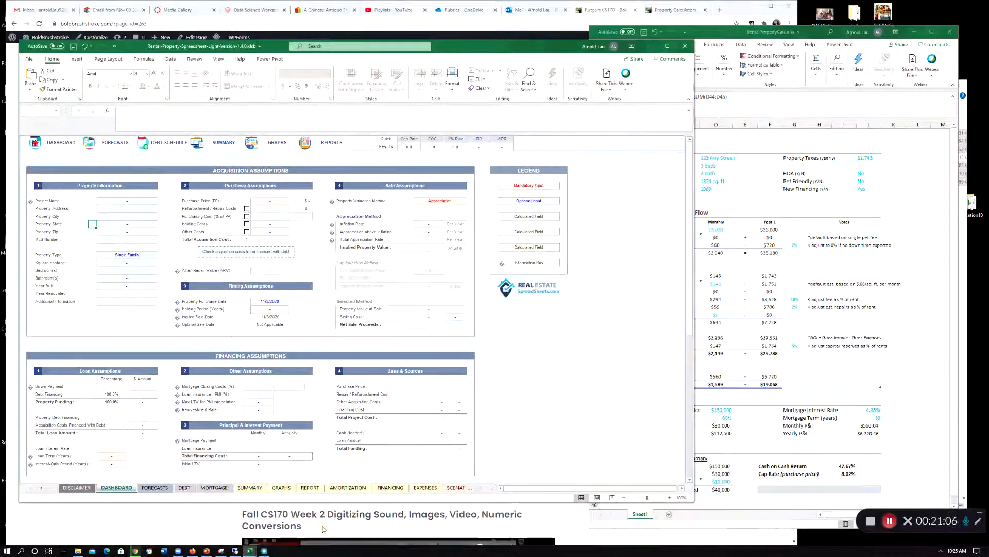
# Step: Bring the excel-mortgage-calculator workbook forward and place it over the Rental-Property-Spreadsheet window
pyautogui.moveTo(249, 550)
pyautogui.click(262, 534)
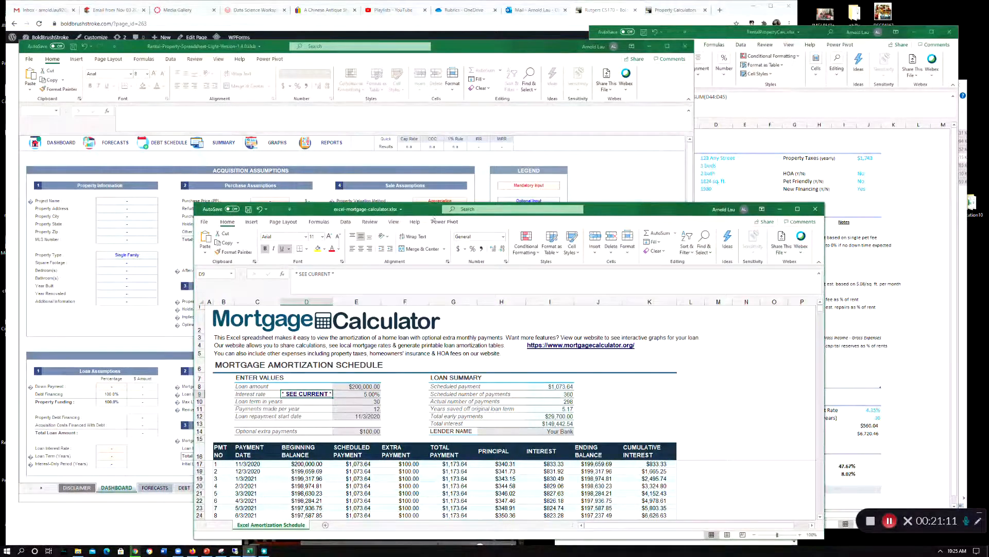
pyautogui.moveTo(431, 215); pyautogui.dragTo(288, 121)
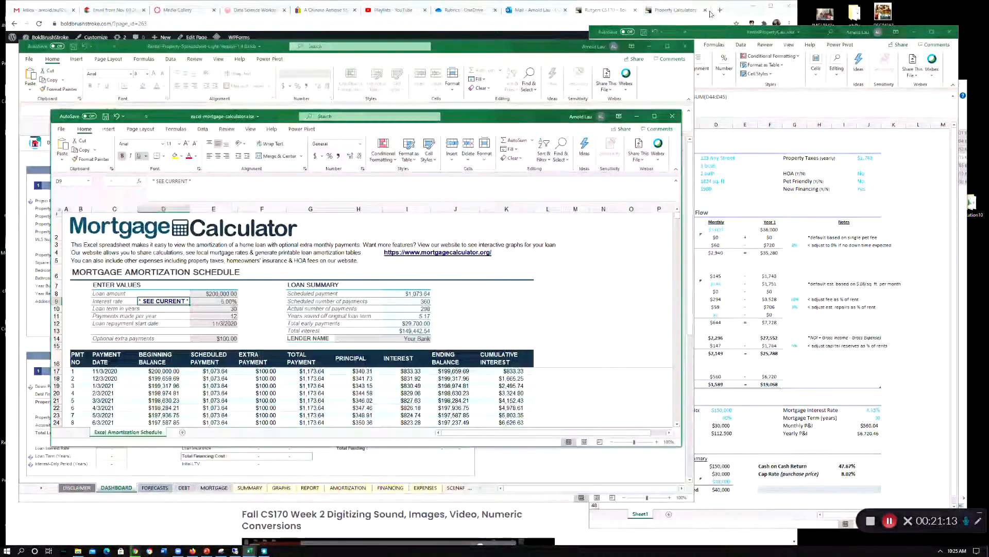
# Step: Bring the RentalPropertyCalc workbook forward, reposition its window and widen it
pyautogui.moveTo(735, 34); pyautogui.dragTo(709, 23)
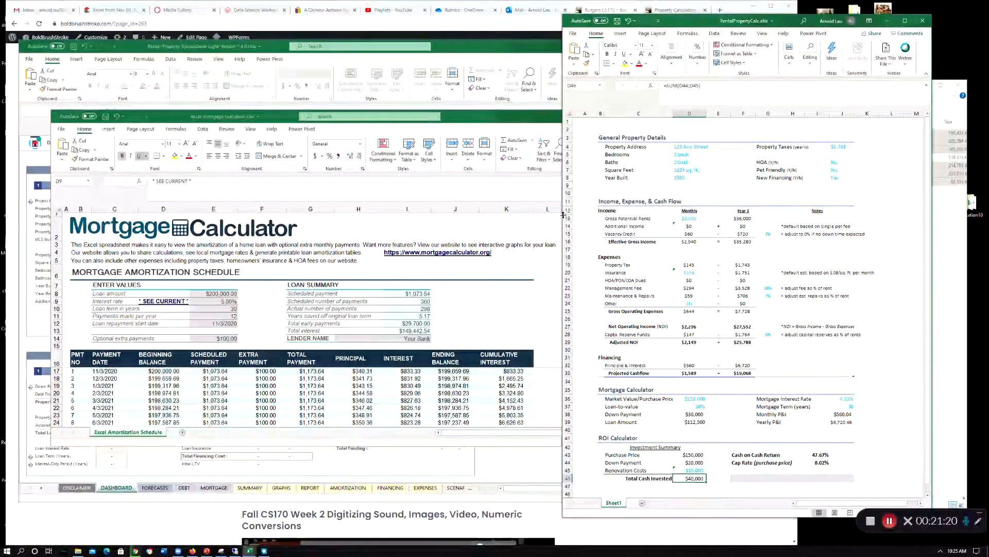
pyautogui.moveTo(562, 218); pyautogui.dragTo(529, 218)
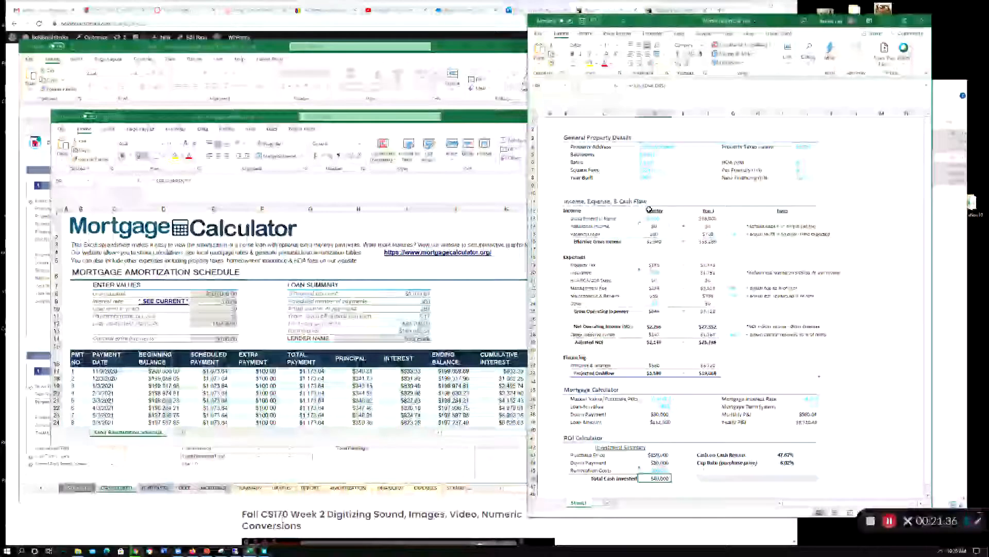
pyautogui.moveTo(522, 175); pyautogui.dragTo(507, 175)
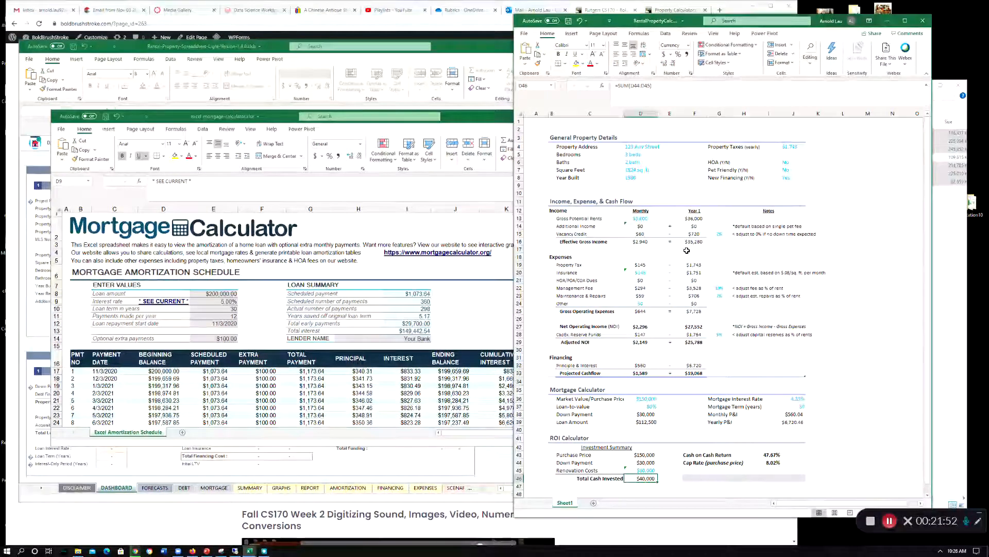
# Step: Inspect the Cap Rate formula and the yearly Property Taxes entry in RentalPropertyCalc
pyautogui.click(772, 461)
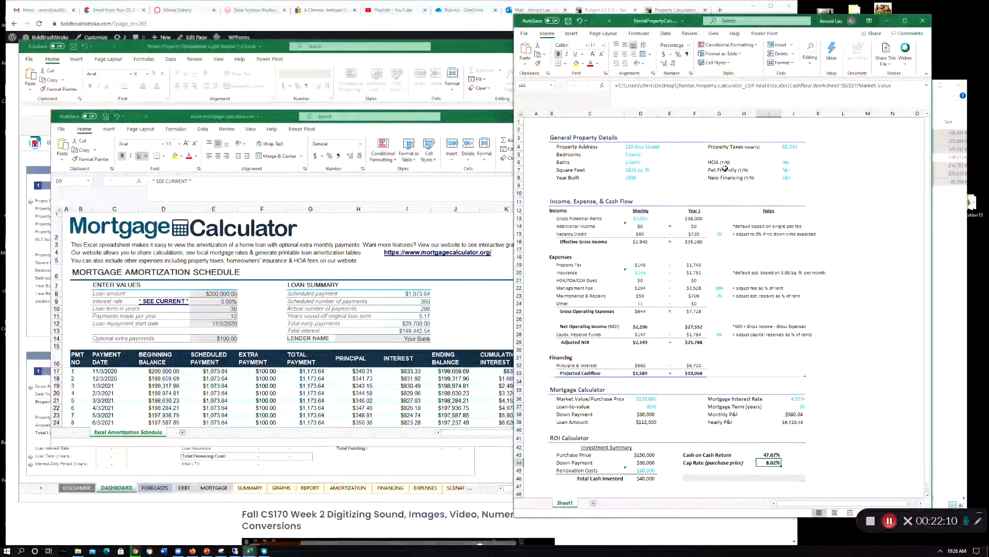
pyautogui.click(790, 147)
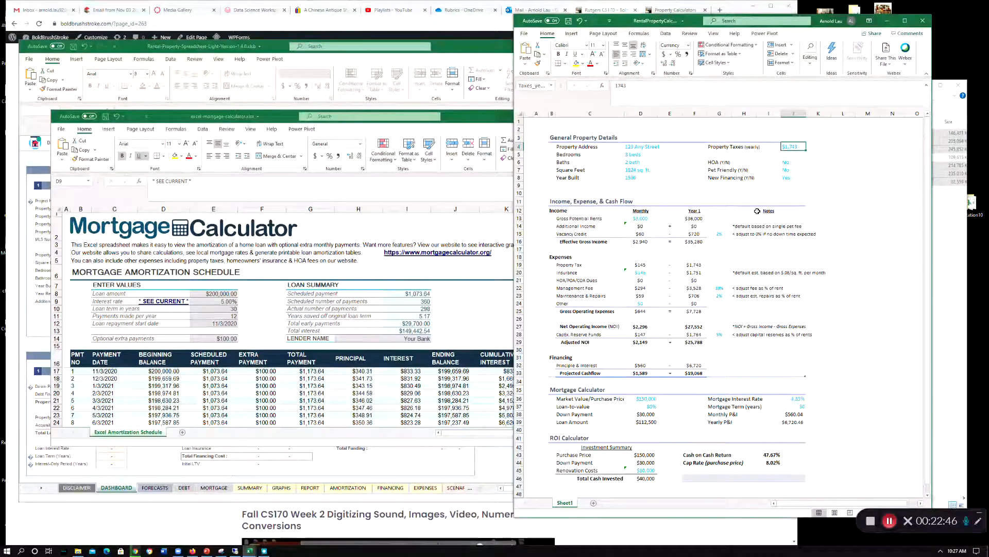
pyautogui.click(818, 151)
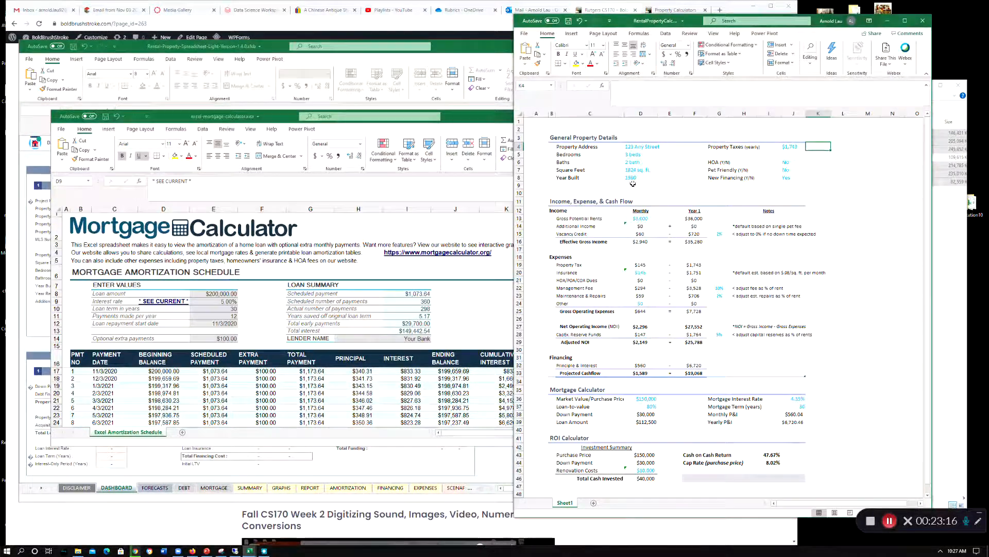
pyautogui.click(796, 147)
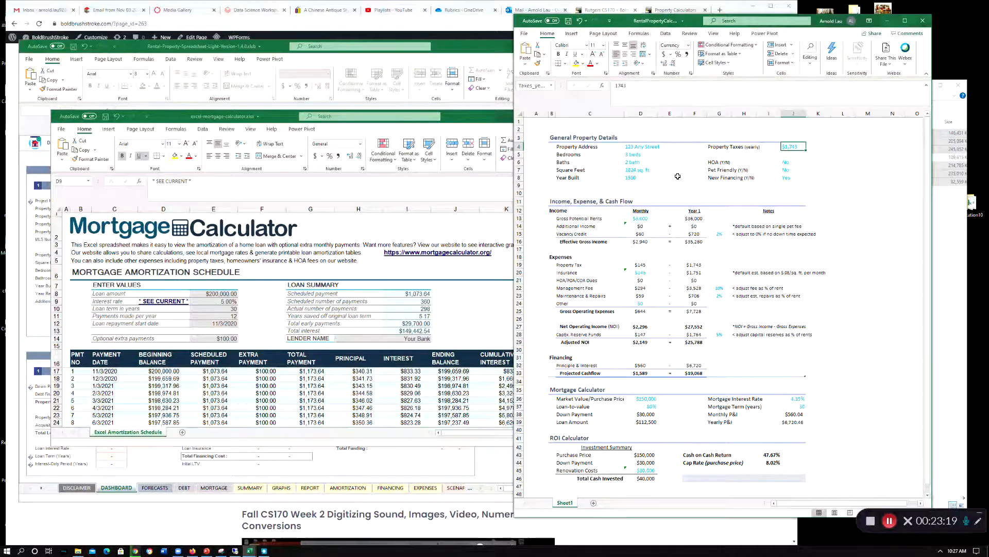
# Step: Inspect the monthly income cells down to Effective Gross Income, and the Mortgage Calculator's purchase price and loan-to-value
pyautogui.click(643, 219)
pyautogui.click(647, 233)
pyautogui.click(648, 242)
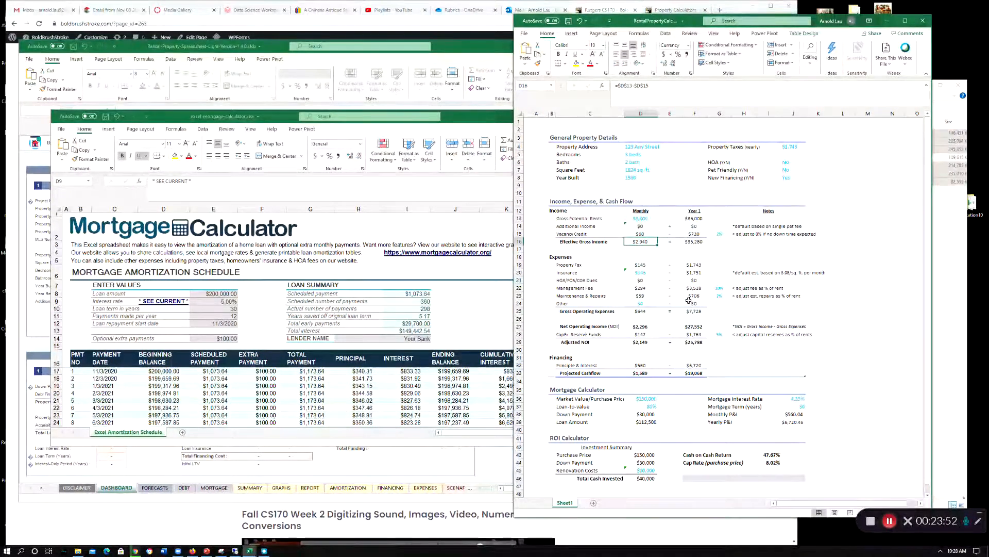
pyautogui.click(650, 400)
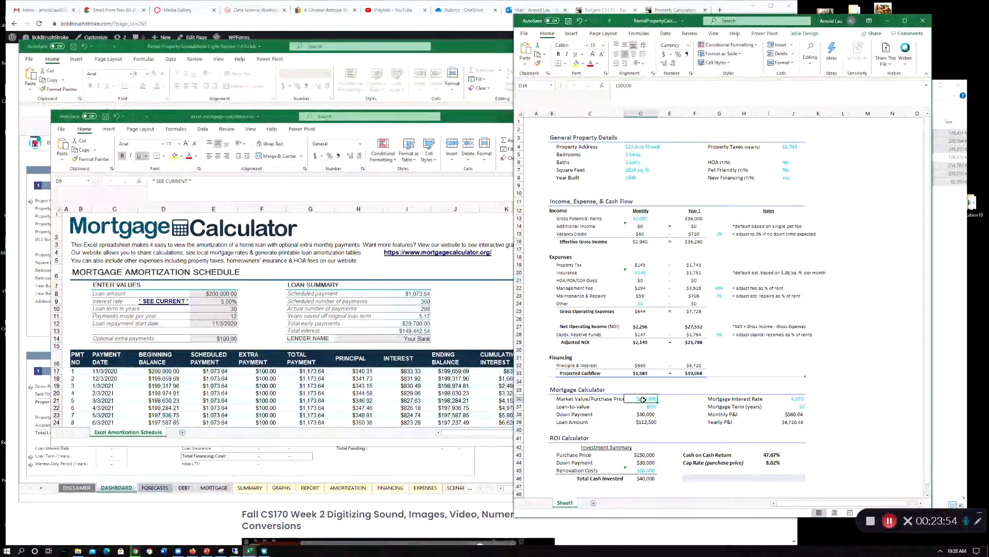
pyautogui.click(643, 408)
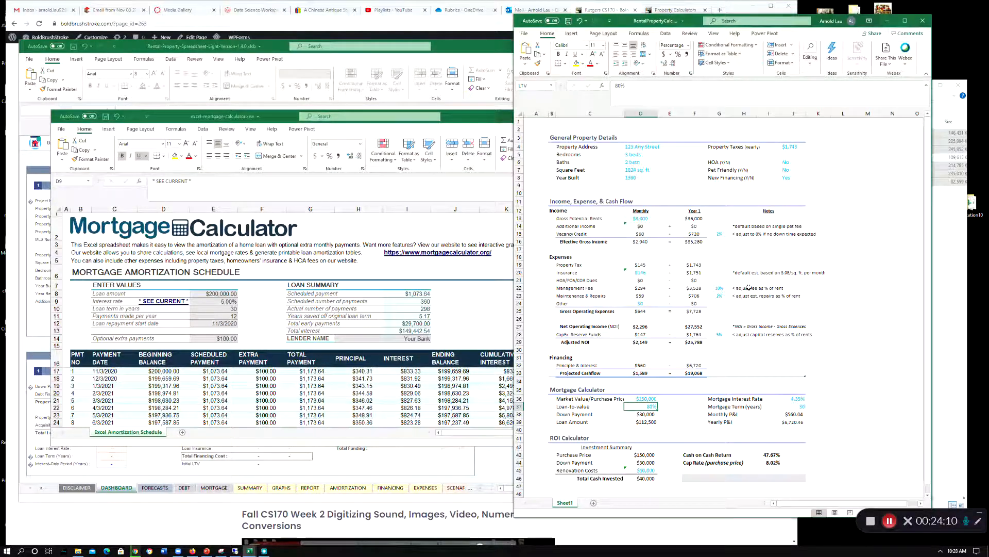
# Step: Minimize RentalPropertyCalc, then reposition and enlarge the excel-mortgage-calculator window to show more of the amortization schedule
pyautogui.click(887, 21)
pyautogui.moveTo(511, 120); pyautogui.dragTo(612, 32)
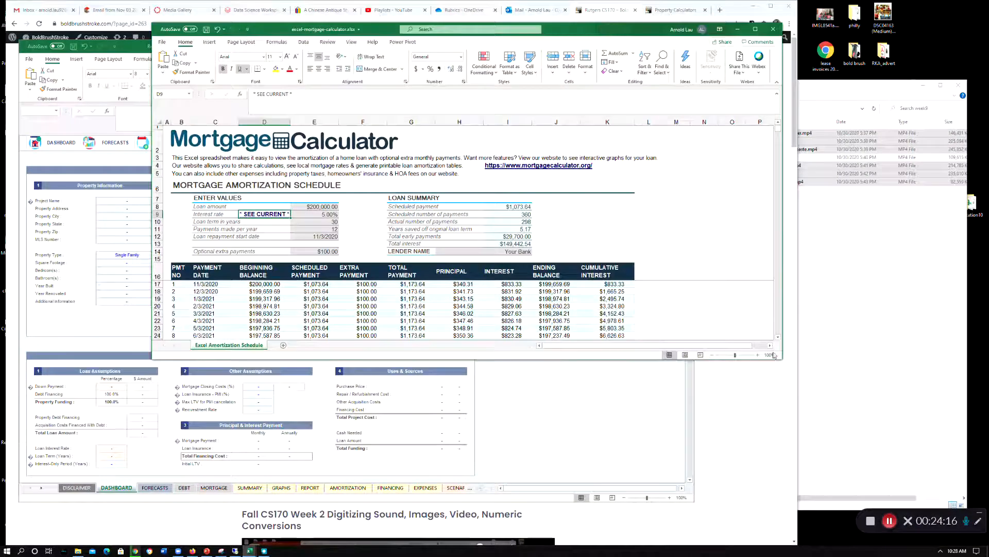
pyautogui.moveTo(780, 356); pyautogui.dragTo(933, 546)
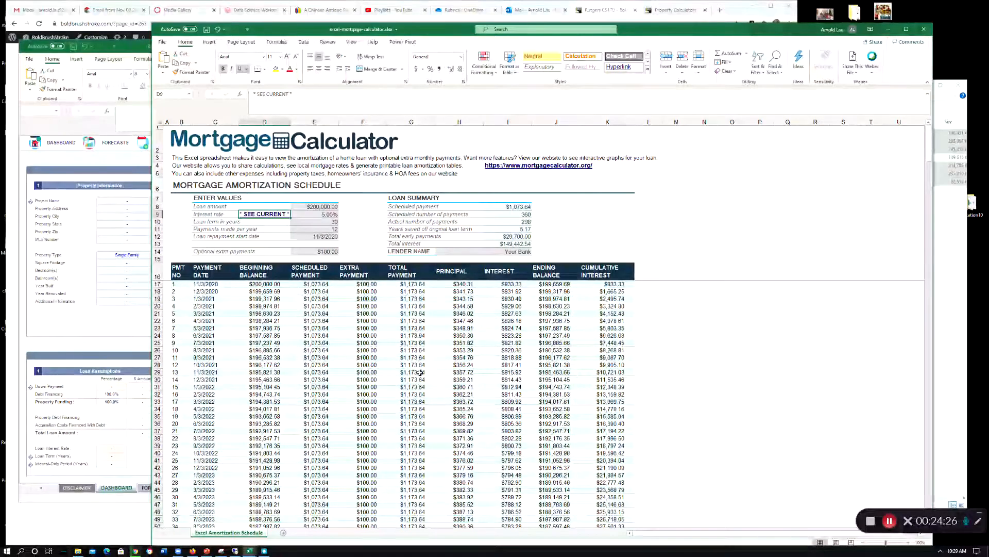
# Step: Inspect the Scheduled Payment formulas in several rows of the amortization schedule, ending on payment 5 in E21
pyautogui.scroll(-1, 674, 357)
pyautogui.scroll(1, 674, 356)
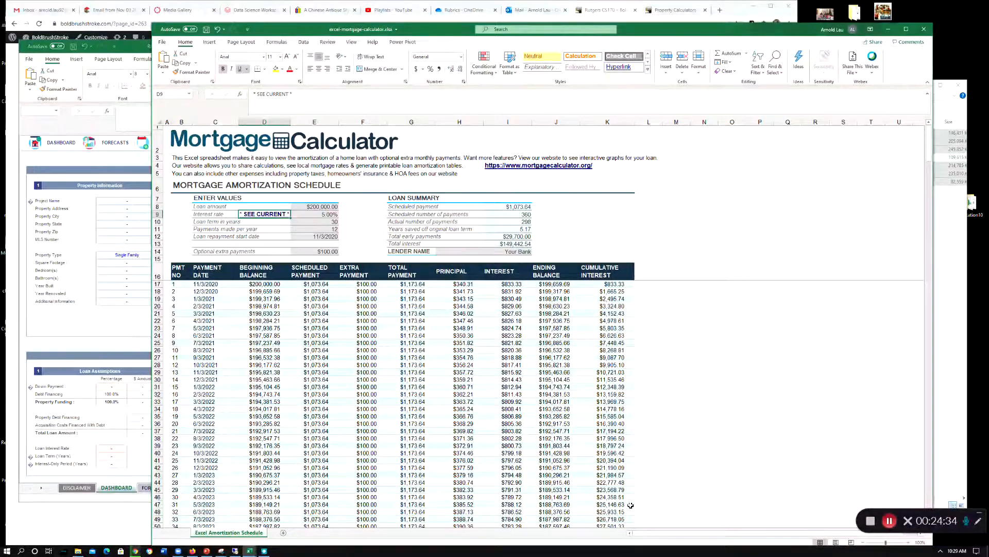
pyautogui.click(317, 305)
pyautogui.click(317, 328)
pyautogui.click(316, 299)
pyautogui.click(316, 283)
pyautogui.click(317, 315)
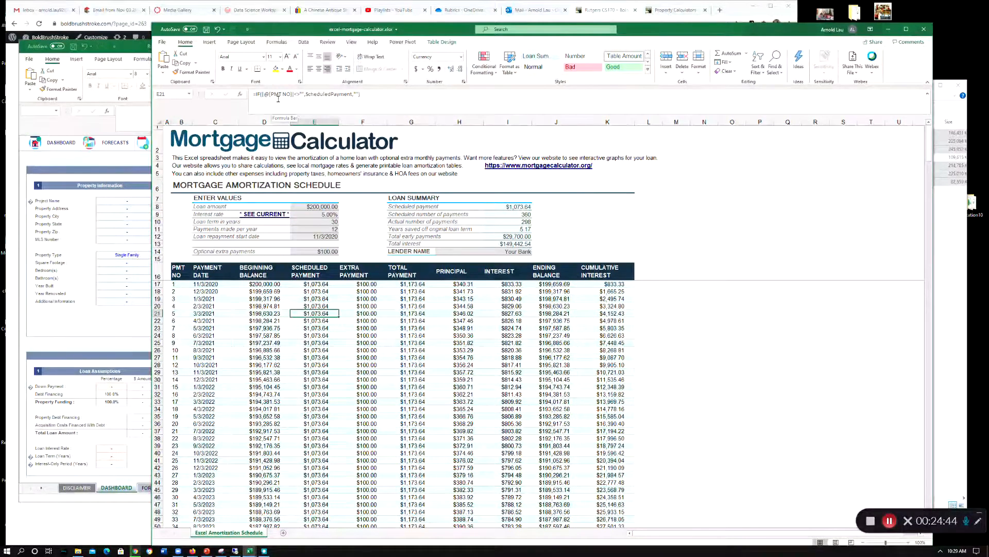
# Step: Check the Scheduled Payment formula for payments 2 and 9, and examine the principal and interest columns down to the final payment
pyautogui.click(315, 291)
pyautogui.click(311, 341)
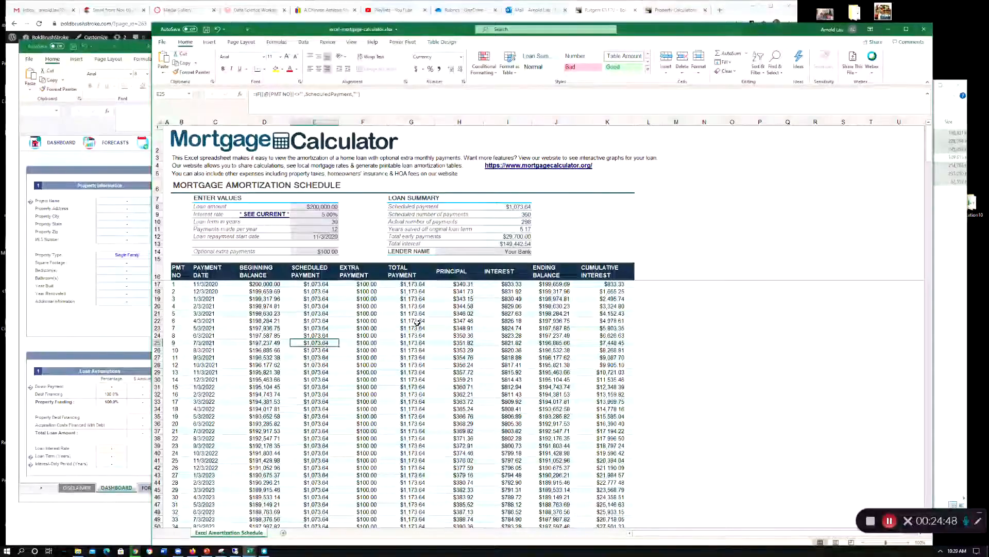
pyautogui.scroll(-4, 399, 341)
pyautogui.scroll(-16, 399, 341)
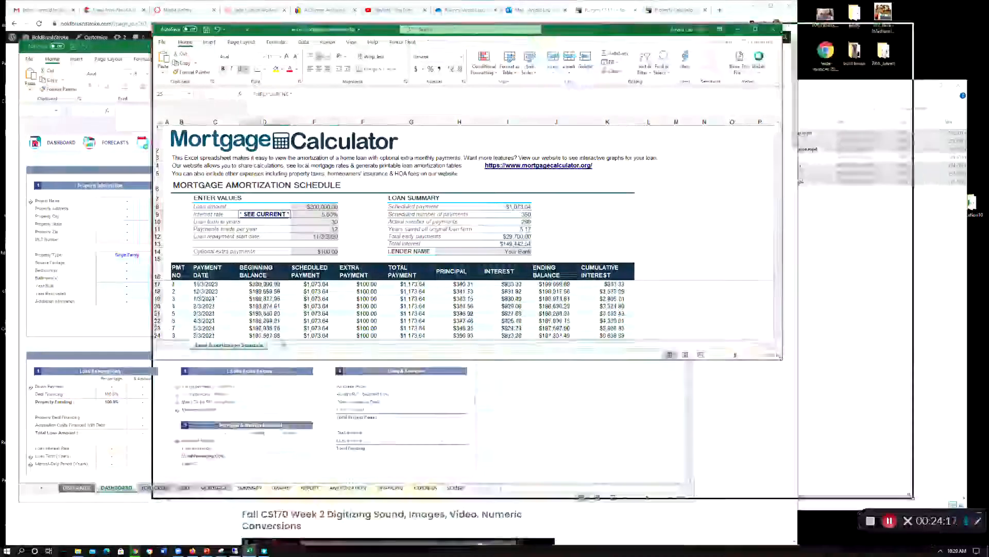
pyautogui.scroll(-20, 399, 341)
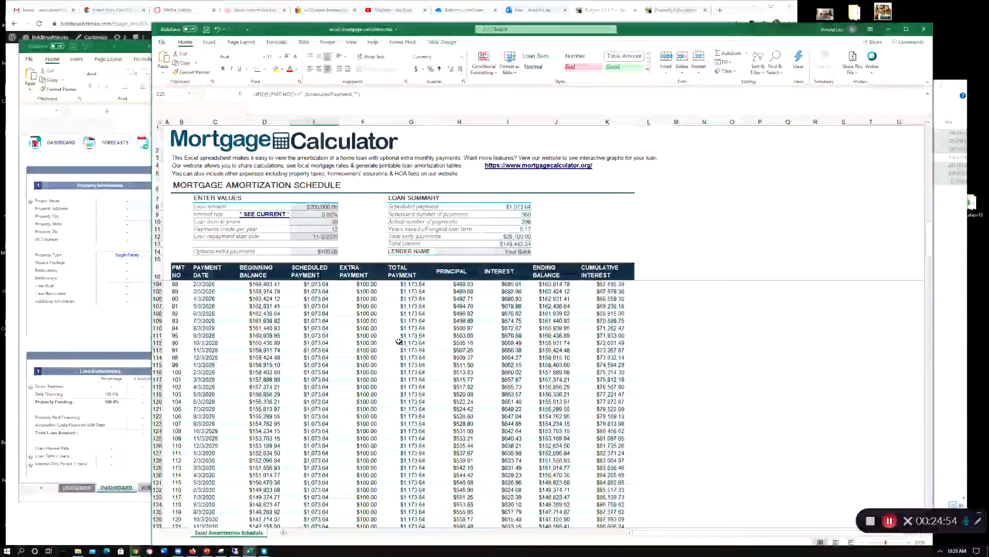
pyautogui.scroll(-20, 399, 341)
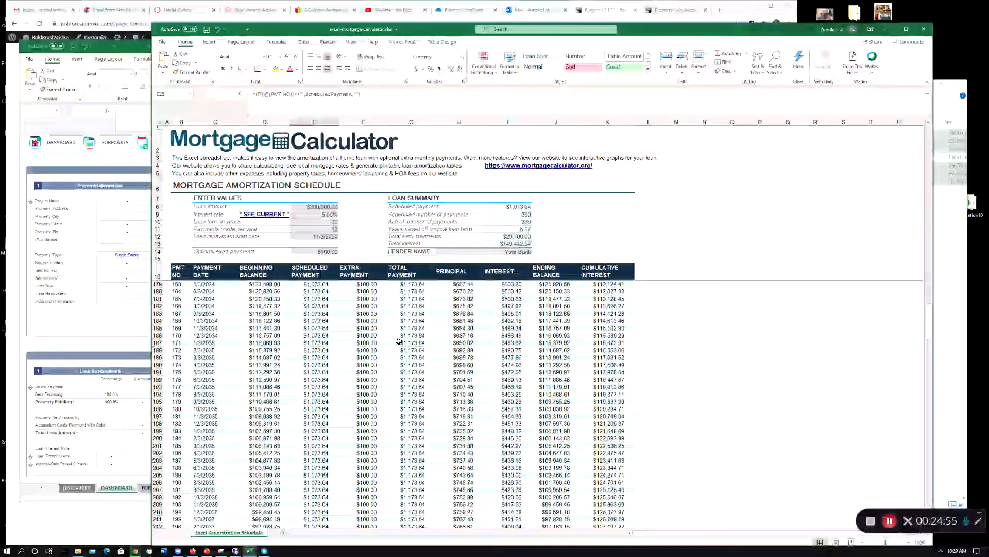
pyautogui.scroll(20, 399, 341)
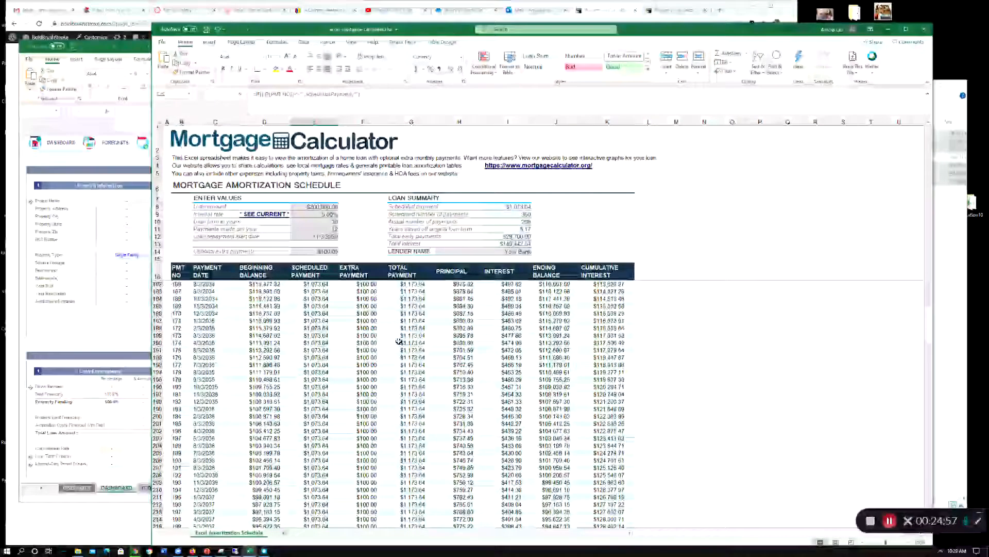
pyautogui.scroll(-2, 481, 317)
pyautogui.scroll(-8, 481, 317)
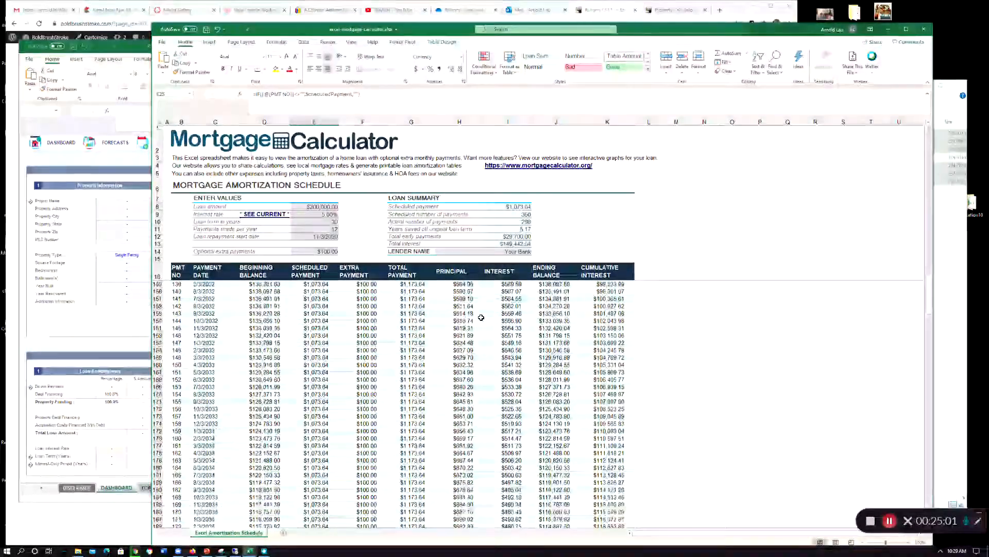
pyautogui.scroll(-12, 516, 335)
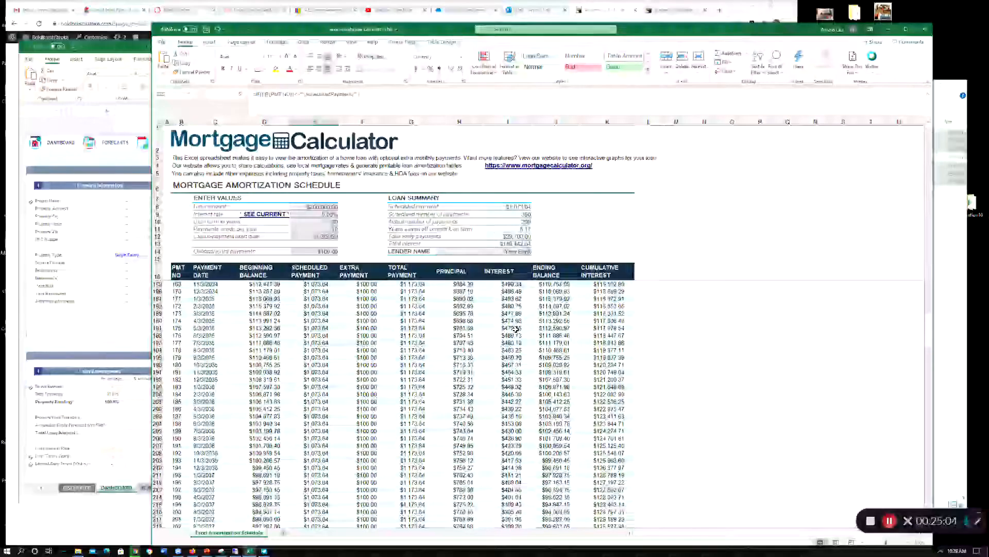
pyautogui.scroll(-20, 516, 328)
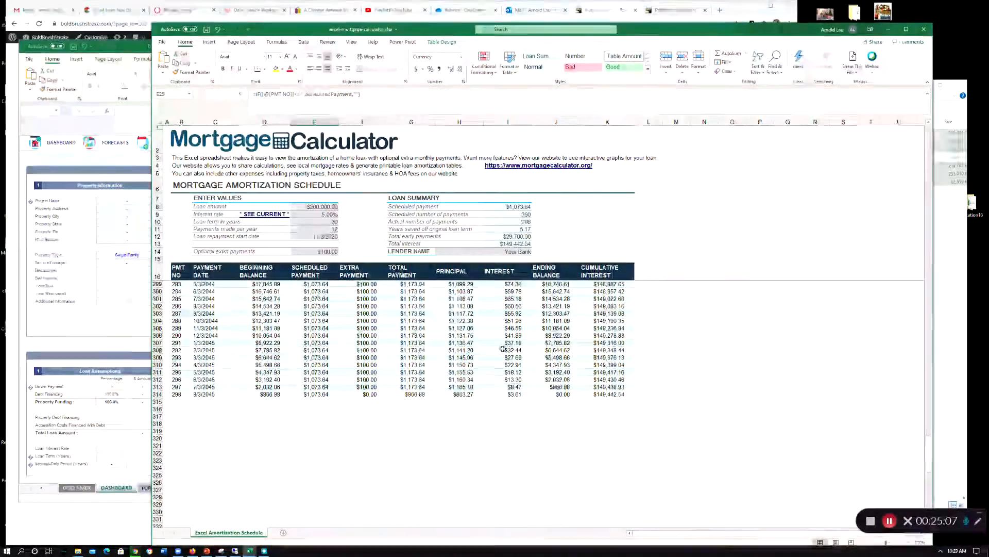
pyautogui.scroll(1, 498, 289)
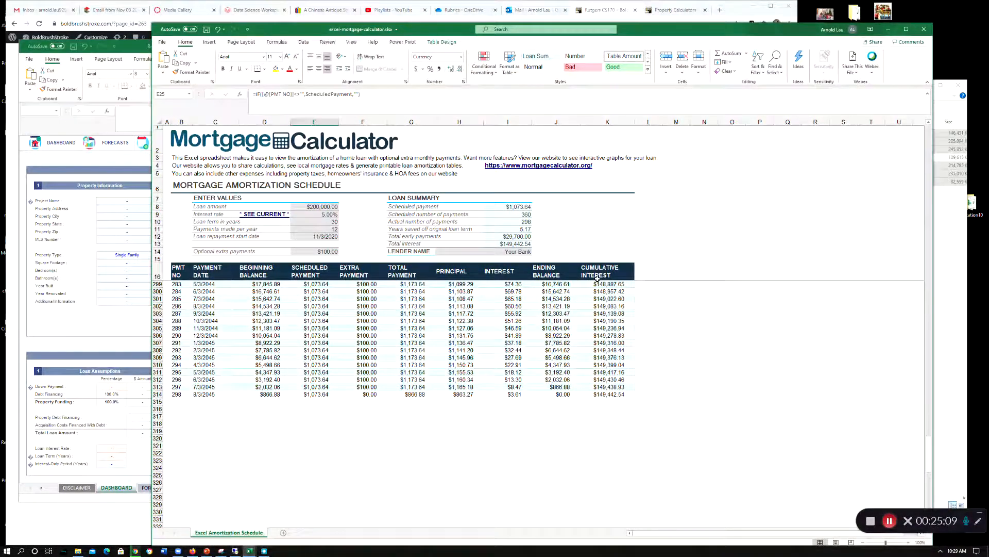
# Step: Review the Cumulative Interest column from the final payment back up to payment 1
pyautogui.scroll(15, 623, 388)
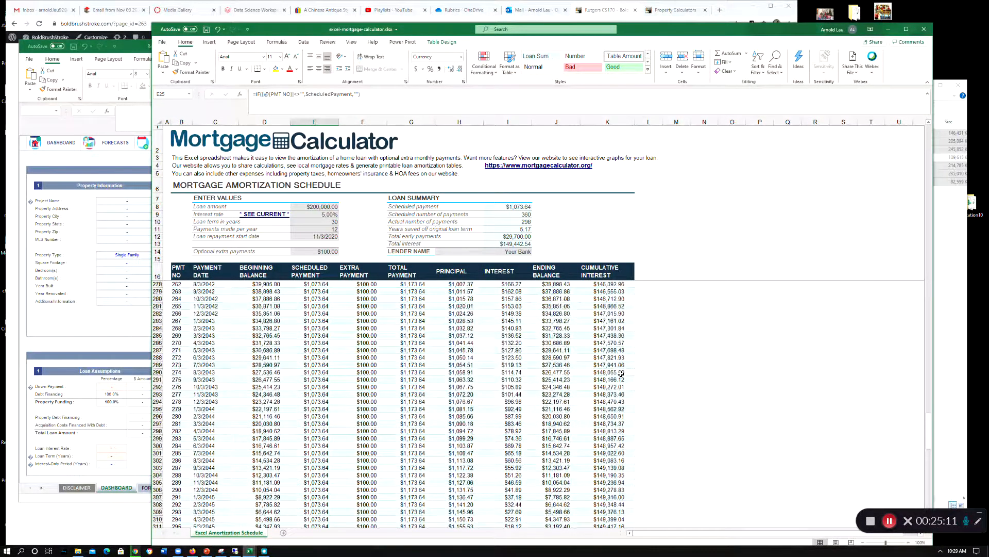
pyautogui.scroll(20, 621, 373)
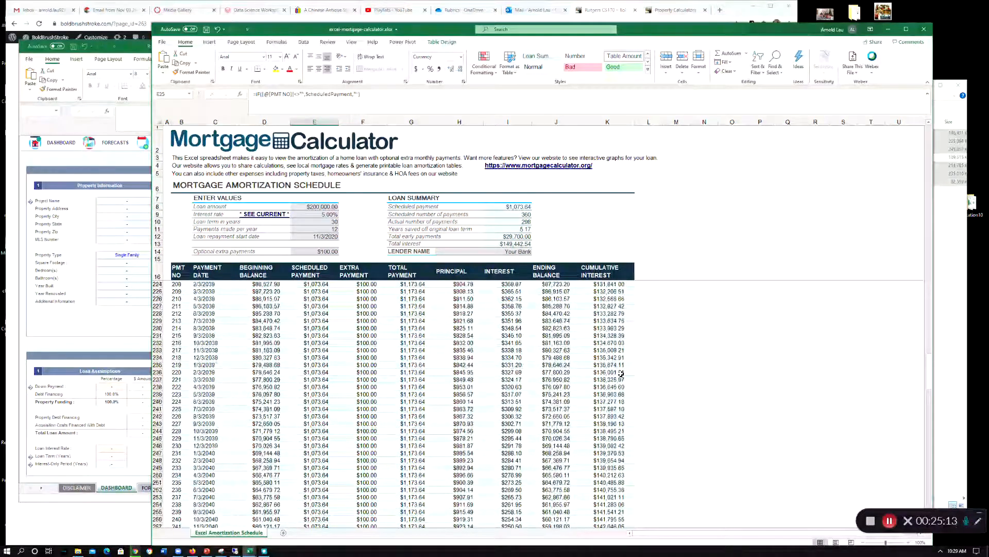
pyautogui.scroll(20, 618, 364)
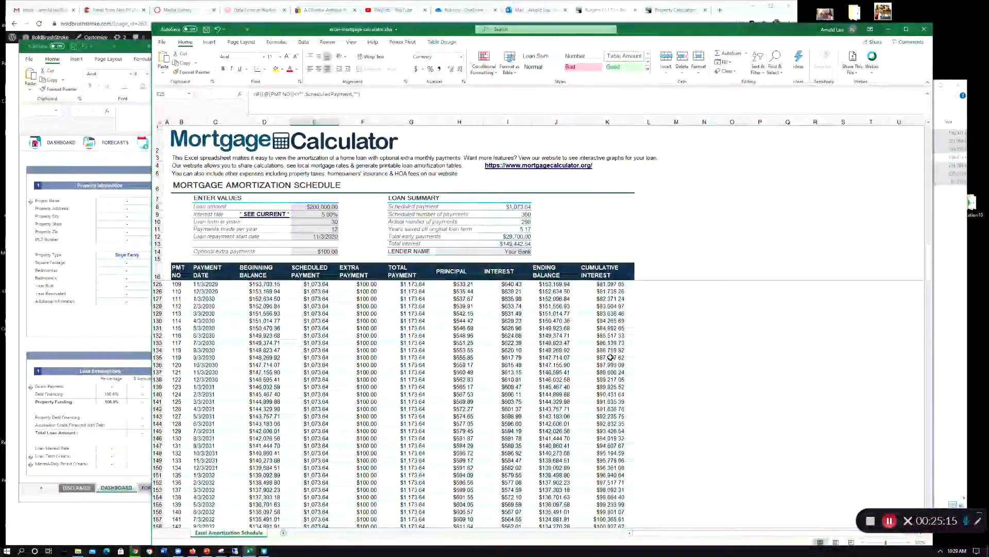
pyautogui.scroll(14, 316, 347)
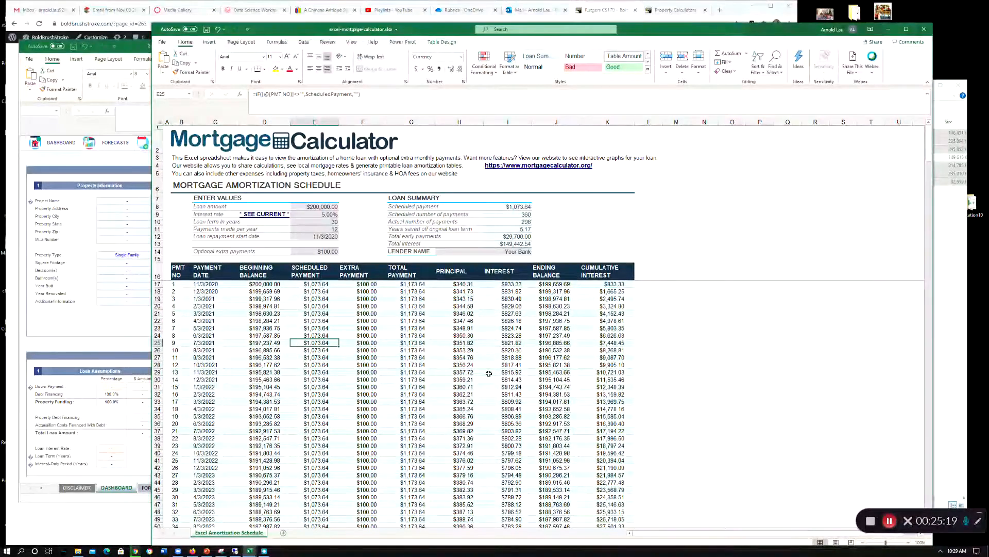
# Step: Minimize excel-mortgage-calculator, and reposition and enlarge the Rental-Property-Spreadsheet window to show all its sheet names
pyautogui.click(888, 29)
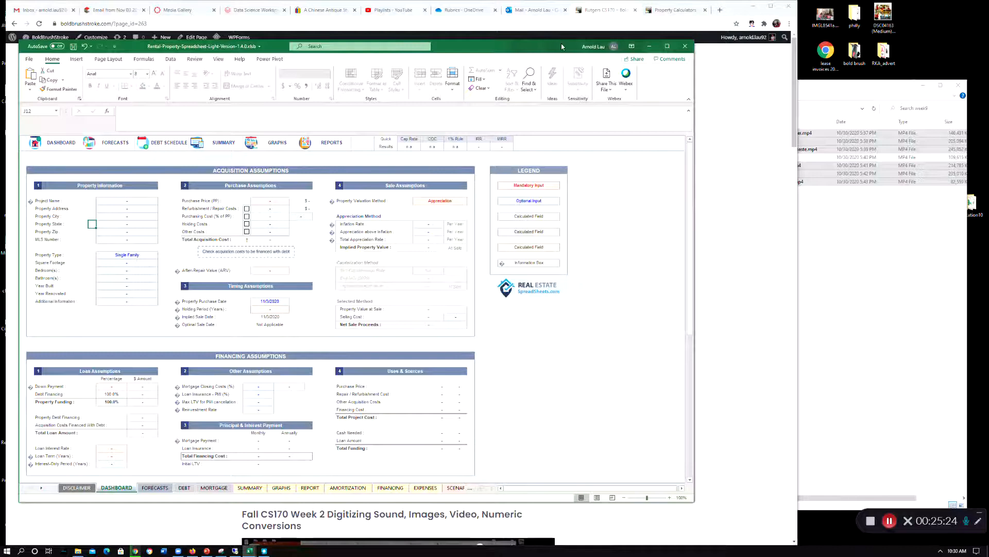
pyautogui.moveTo(496, 45); pyautogui.dragTo(506, 17)
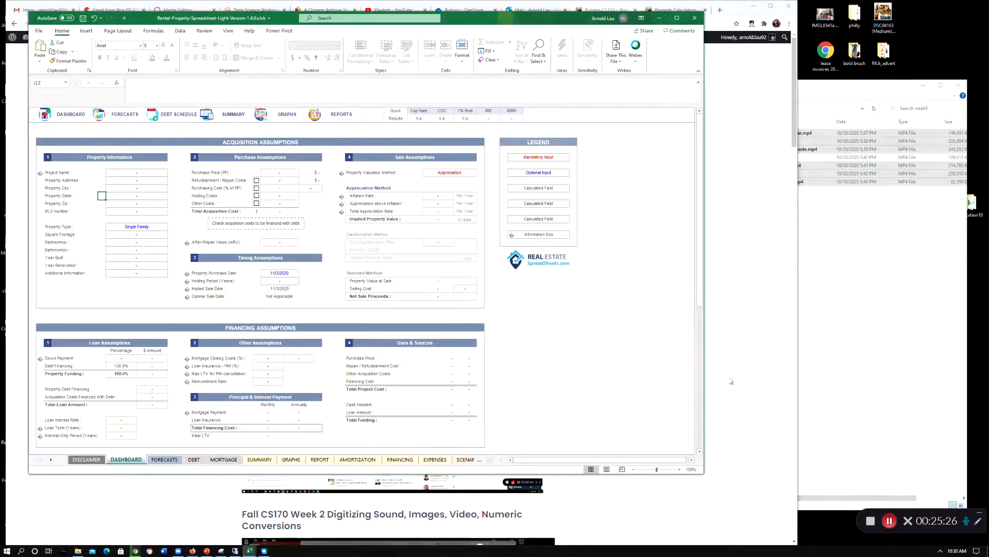
pyautogui.moveTo(702, 473); pyautogui.dragTo(879, 522)
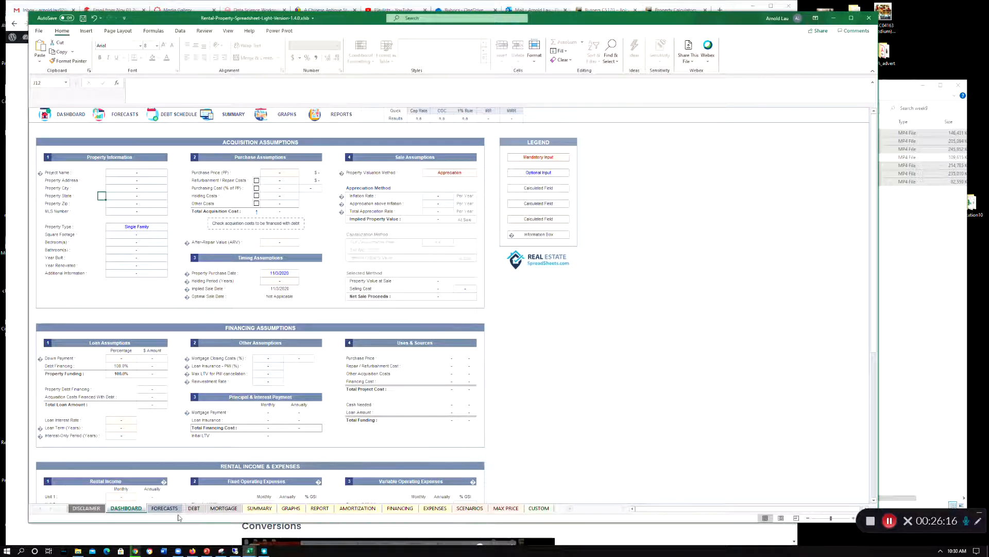
# Step: Look through the SUMMARY, GRAPHS, REPORT and AMORTIZATION sheets of the rental property workbook
pyautogui.click(259, 510)
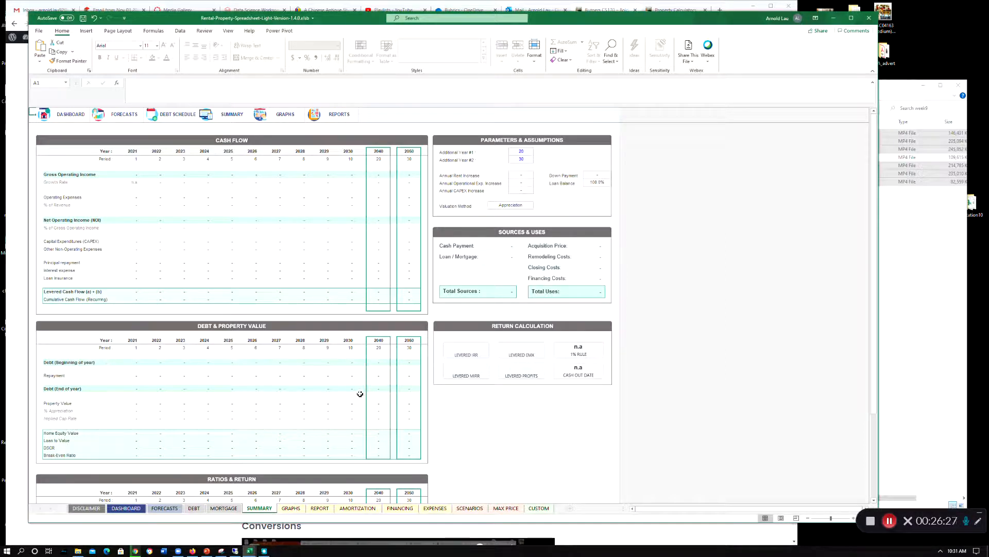
pyautogui.click(292, 509)
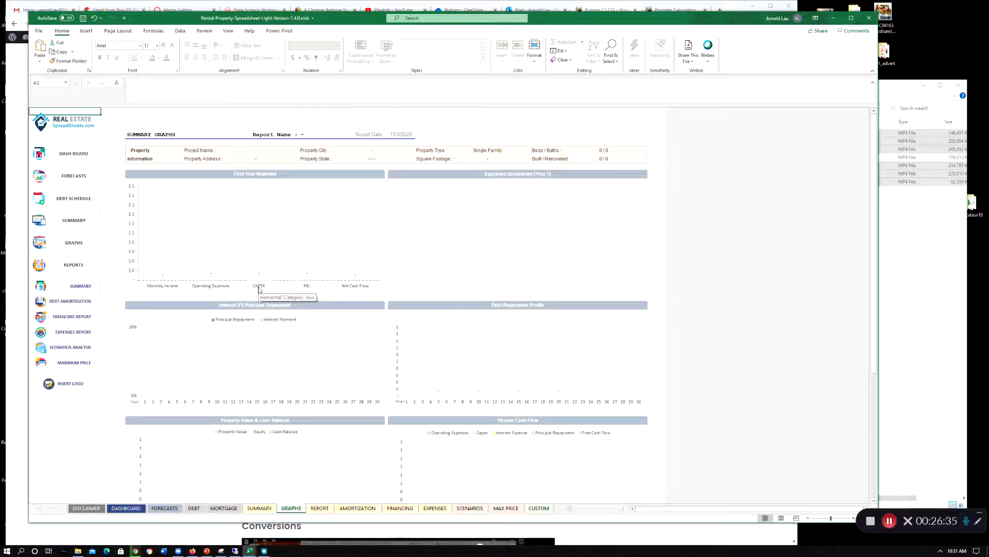
pyautogui.click(319, 508)
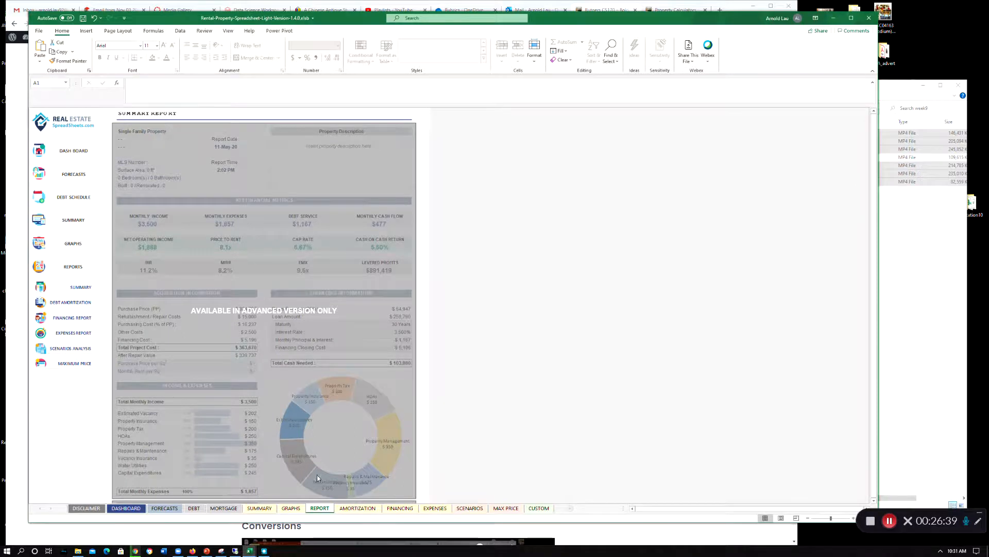
pyautogui.click(353, 509)
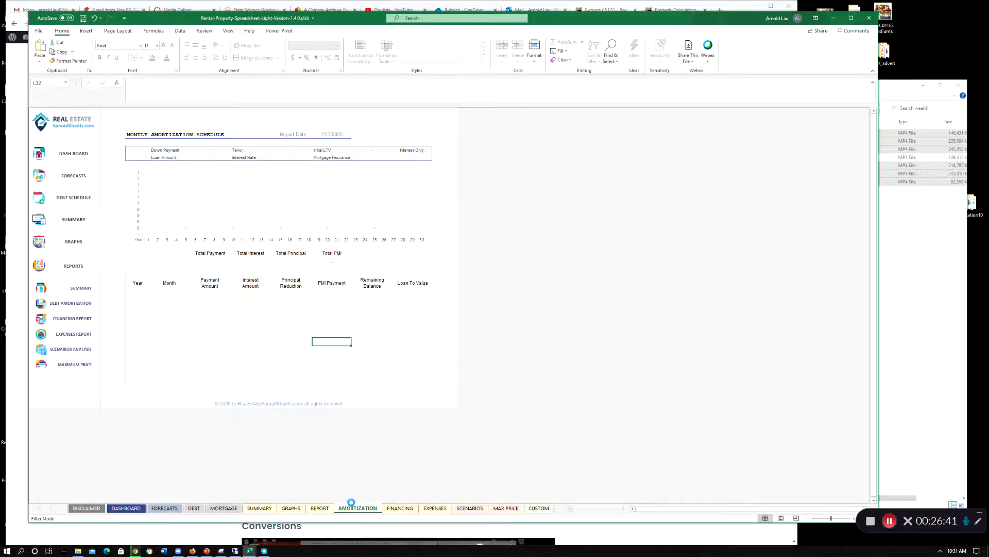
# Step: Look through the FINANCING, EXPENSES, SCENARIOS, MAX PRICE and CUSTOM sheets, ending back on DASHBOARD
pyautogui.click(403, 509)
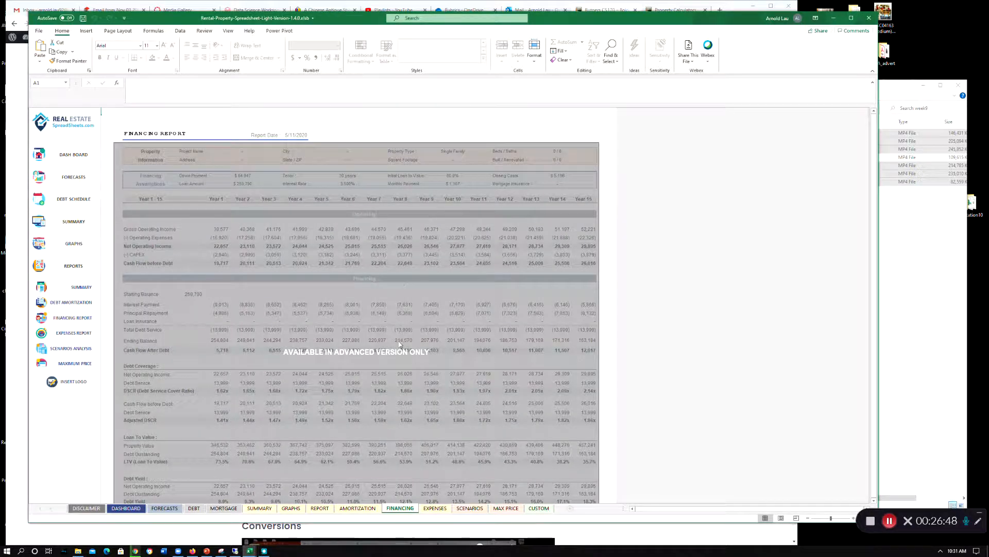
pyautogui.click(438, 510)
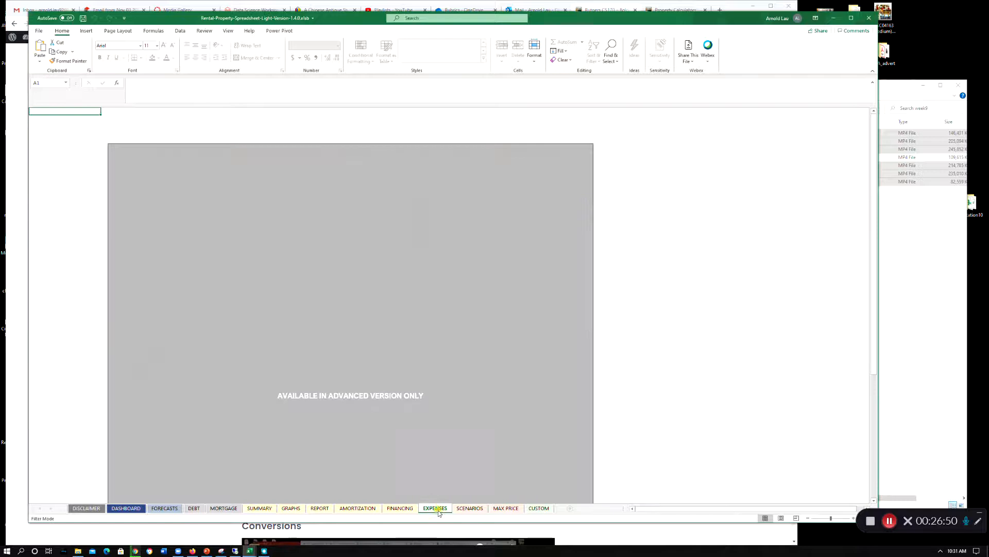
pyautogui.click(470, 508)
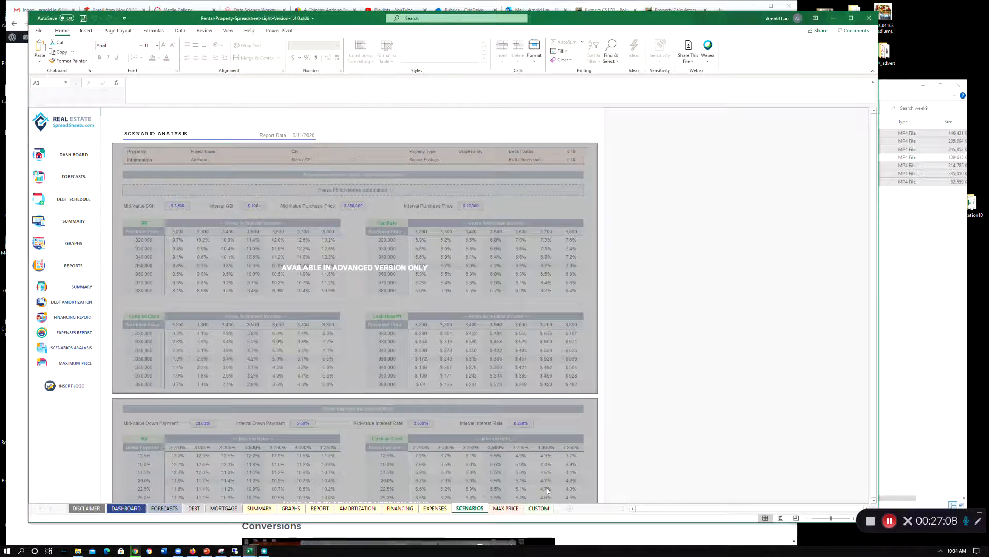
pyautogui.click(501, 508)
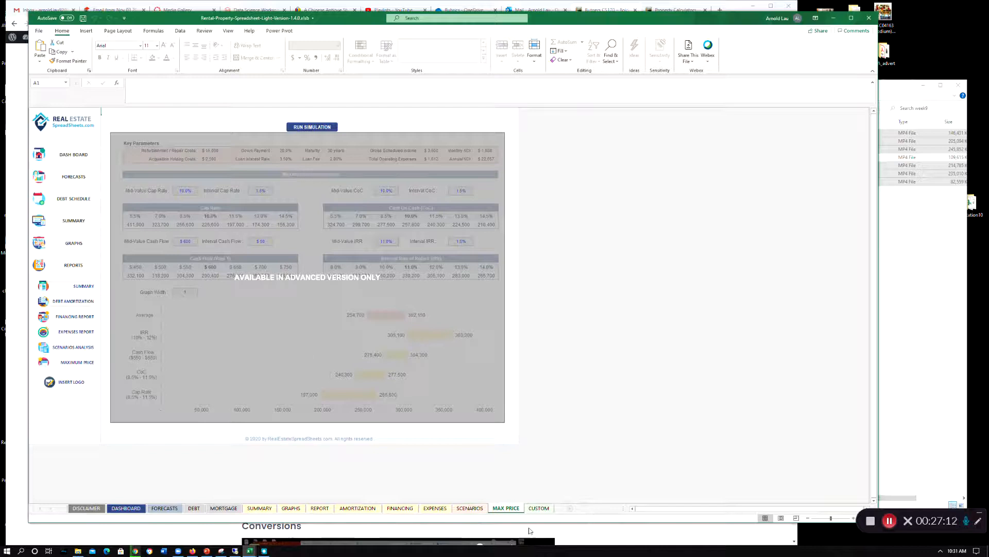
pyautogui.click(538, 508)
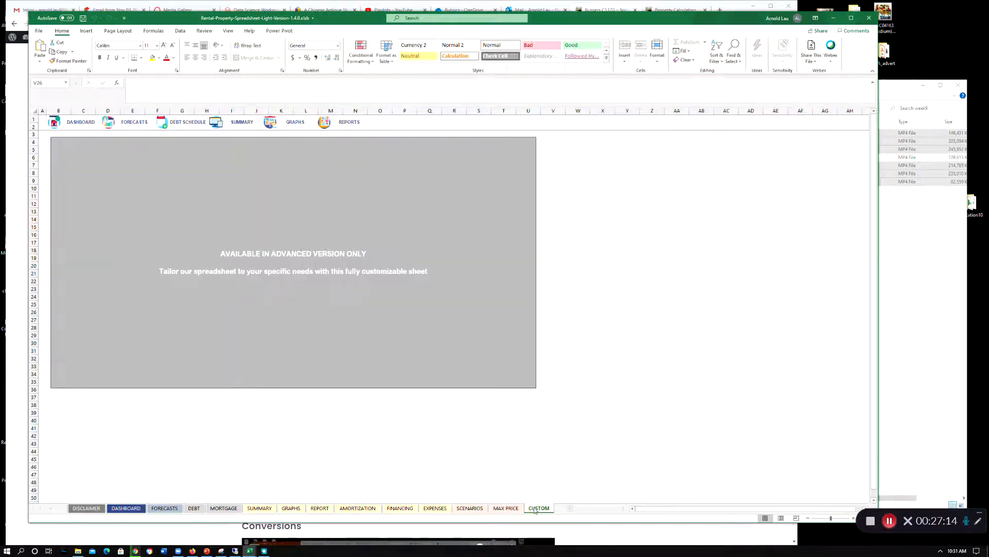
pyautogui.click(118, 508)
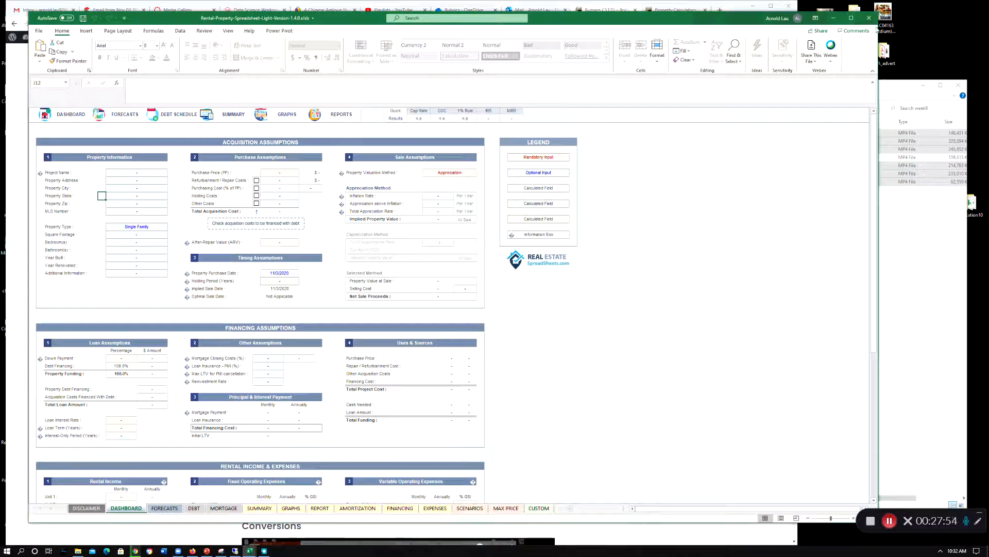
# Step: Minimize the rental property workbook and show the start of the Property Calculators page in Chrome
pyautogui.click(833, 19)
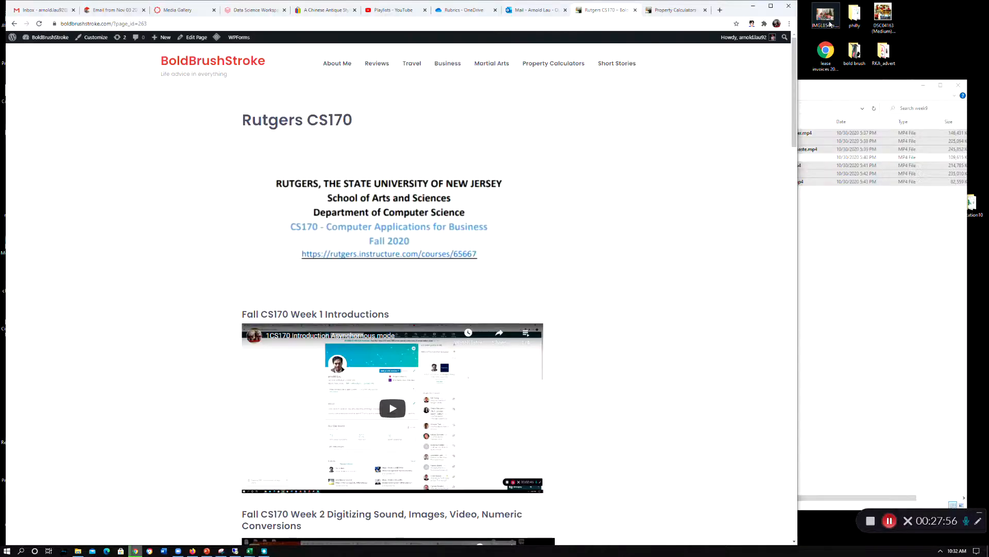
pyautogui.click(673, 16)
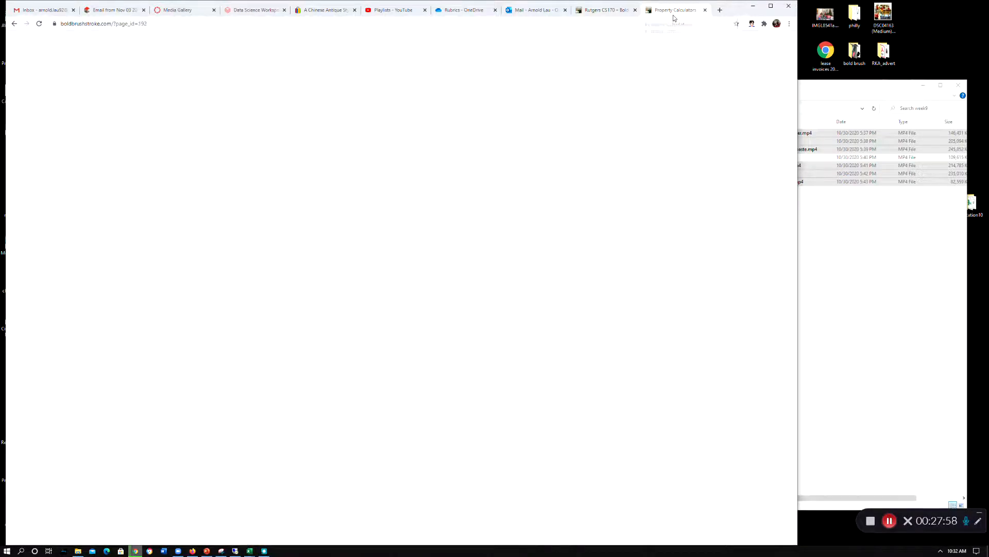
pyautogui.scroll(3, 577, 258)
pyautogui.scroll(4, 576, 256)
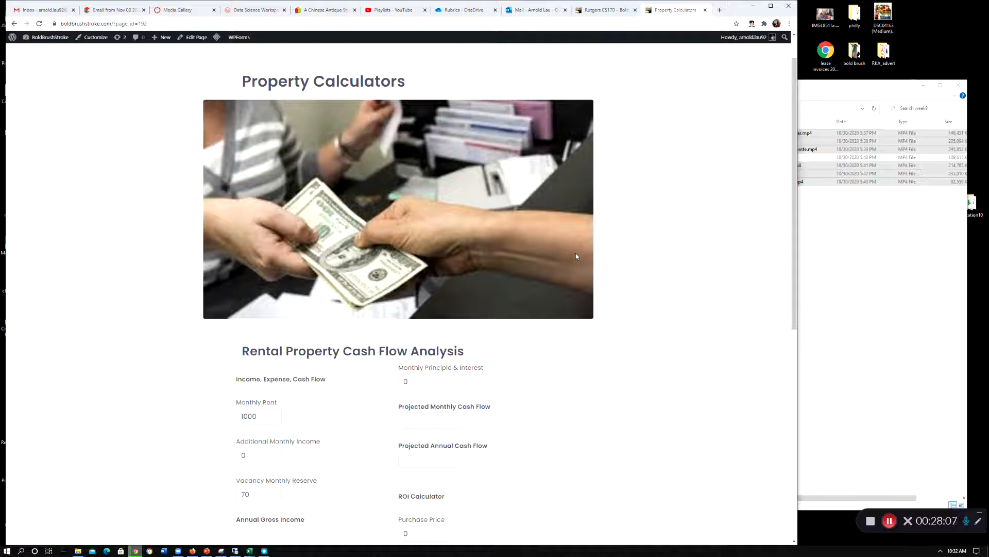
# Step: Examine the Rental Property Cash Flow Analysis form, including its income, expense, cash flow and ROI Calculator fields
pyautogui.scroll(-4, 471, 338)
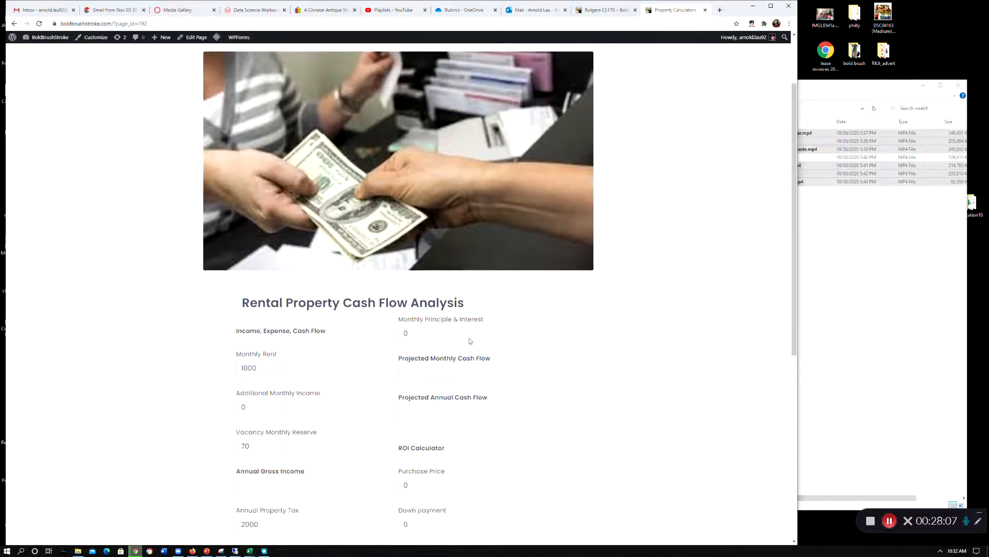
pyautogui.scroll(-1, 470, 339)
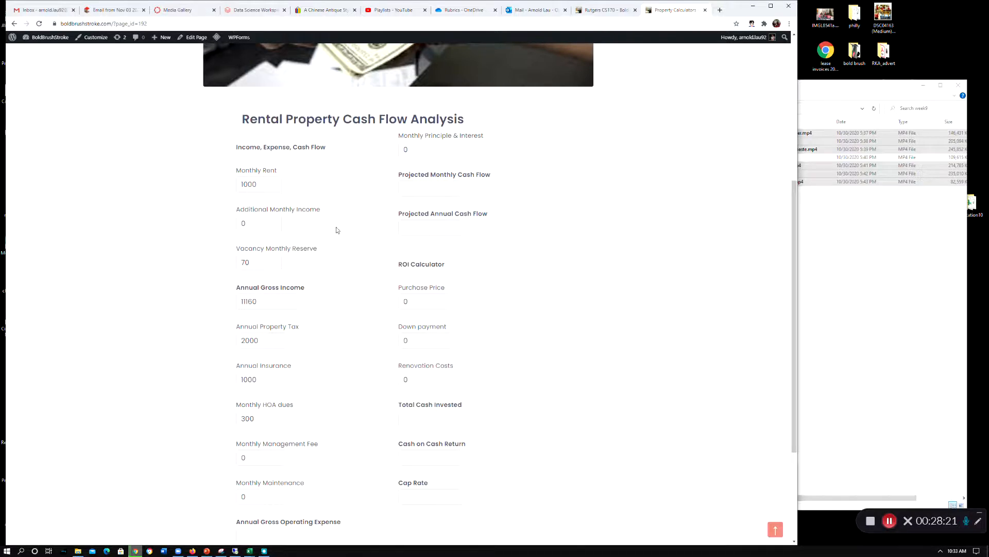
pyautogui.scroll(-3, 326, 208)
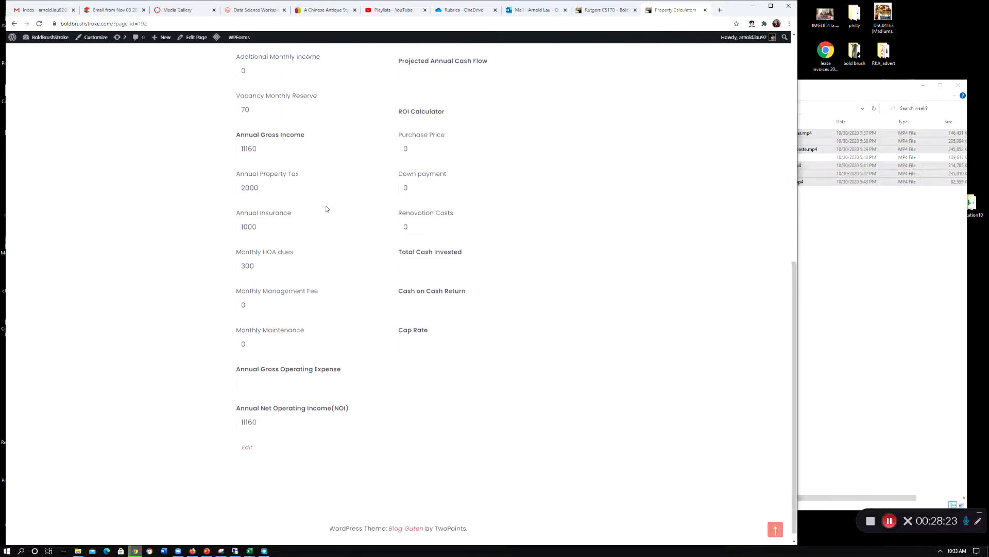
pyautogui.scroll(4, 325, 209)
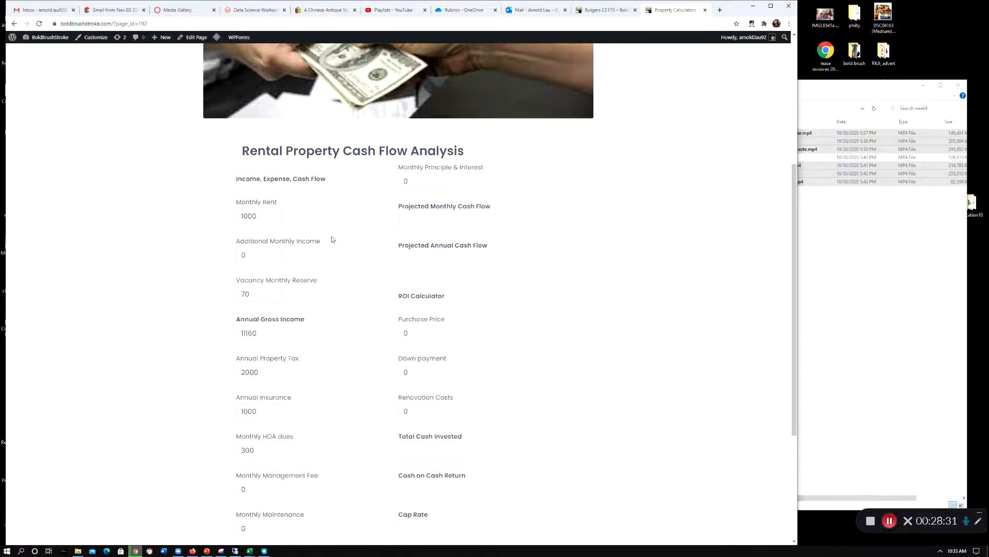
pyautogui.scroll(-2, 332, 239)
pyautogui.scroll(4, 398, 220)
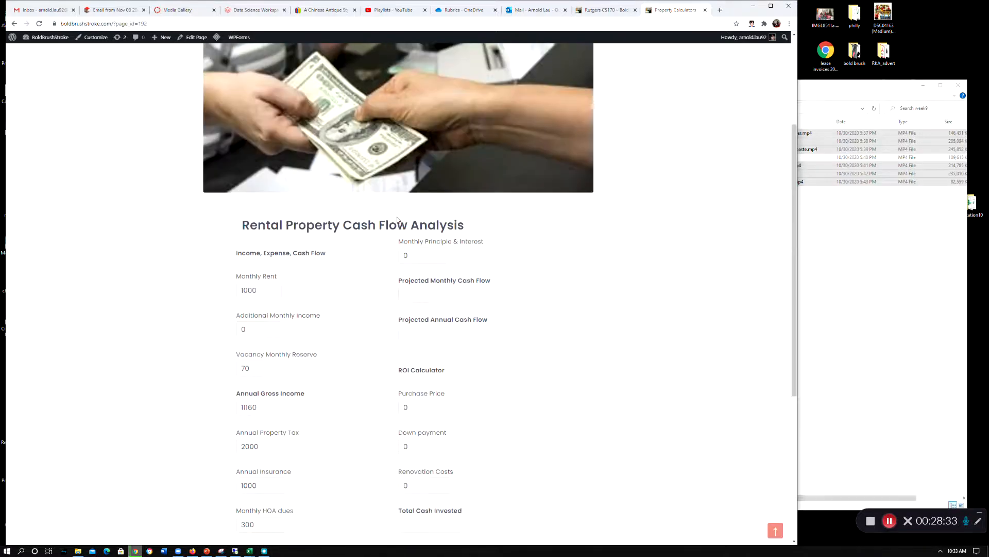
pyautogui.scroll(-1, 378, 247)
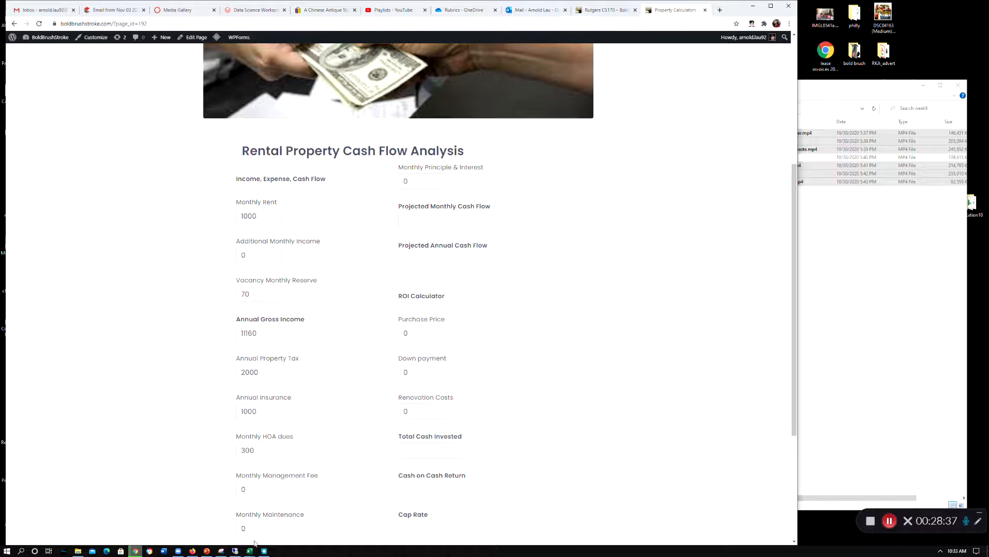
# Step: Bring up the rental property calculator workbook in Excel to compare it with the web form, and minimize it again
pyautogui.moveTo(250, 550)
pyautogui.moveTo(324, 533)
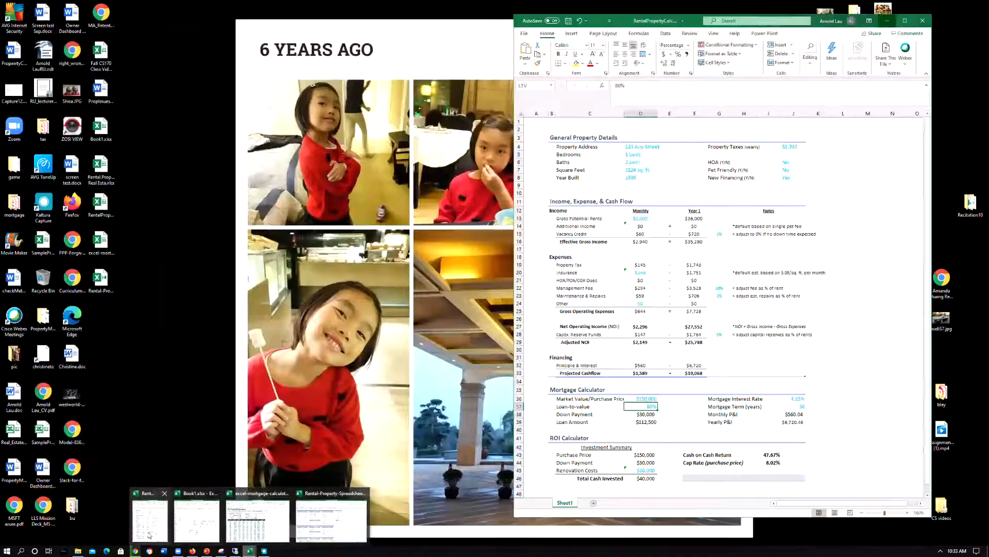
pyautogui.click(151, 536)
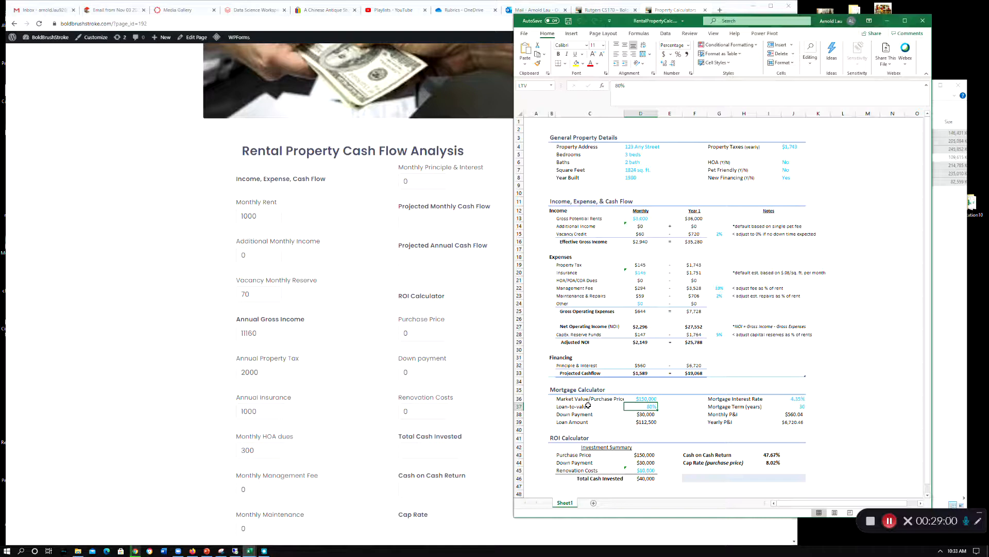
pyautogui.click(887, 21)
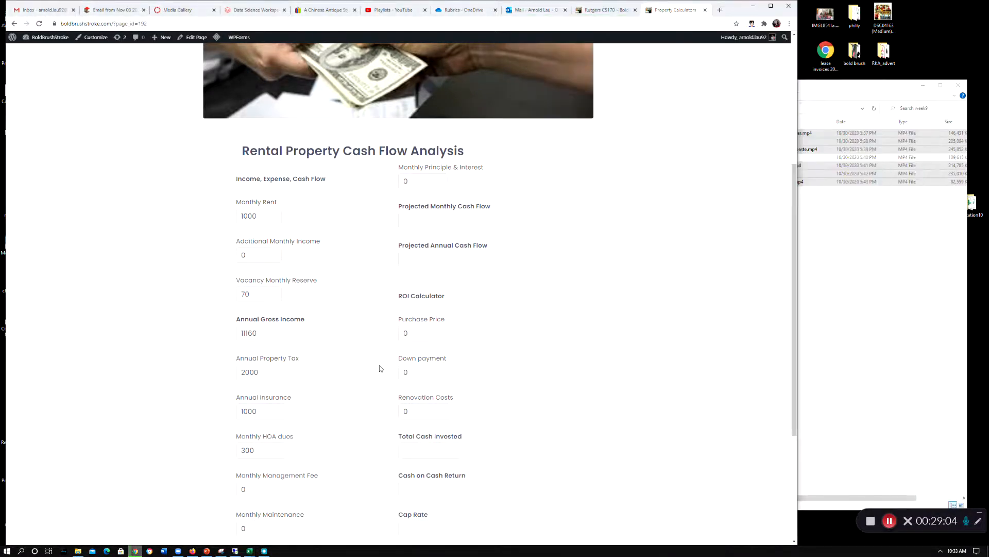
# Step: Examine the Rental Property Cash Flow Analysis form's gross income, operating expense, NOI, projected cash flow and ROI Calculator fields in Chrome
pyautogui.scroll(-4, 380, 366)
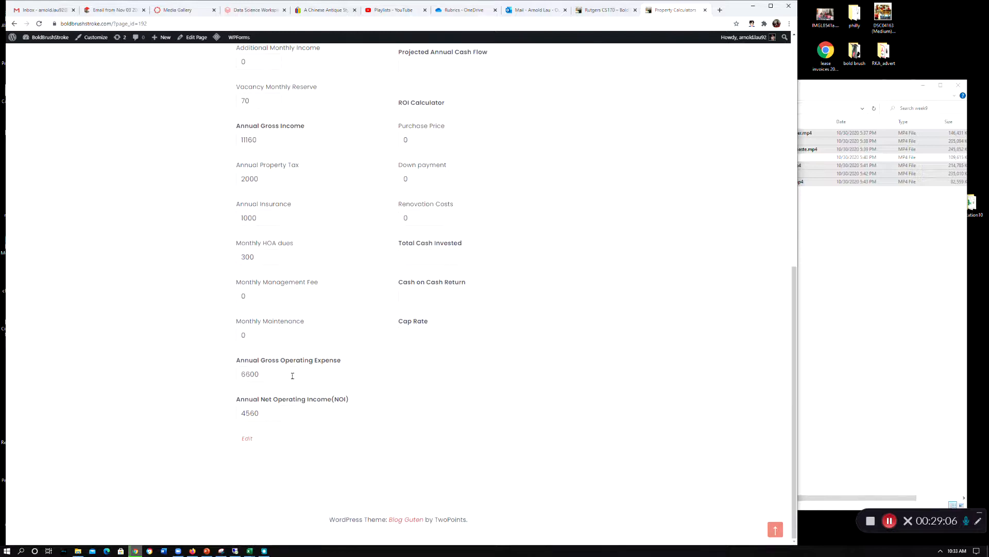
pyautogui.scroll(4, 276, 210)
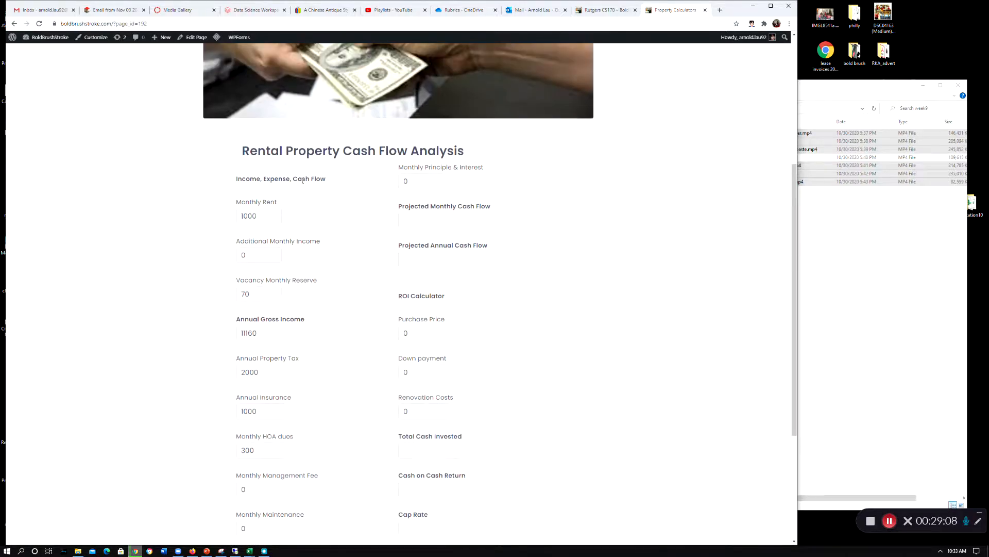
pyautogui.scroll(-1, 272, 297)
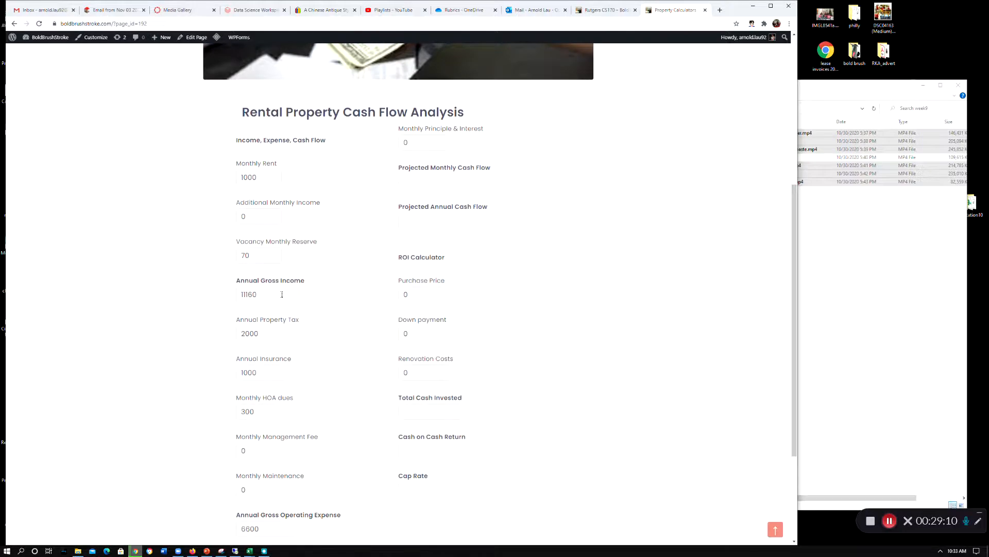
pyautogui.scroll(-2, 262, 284)
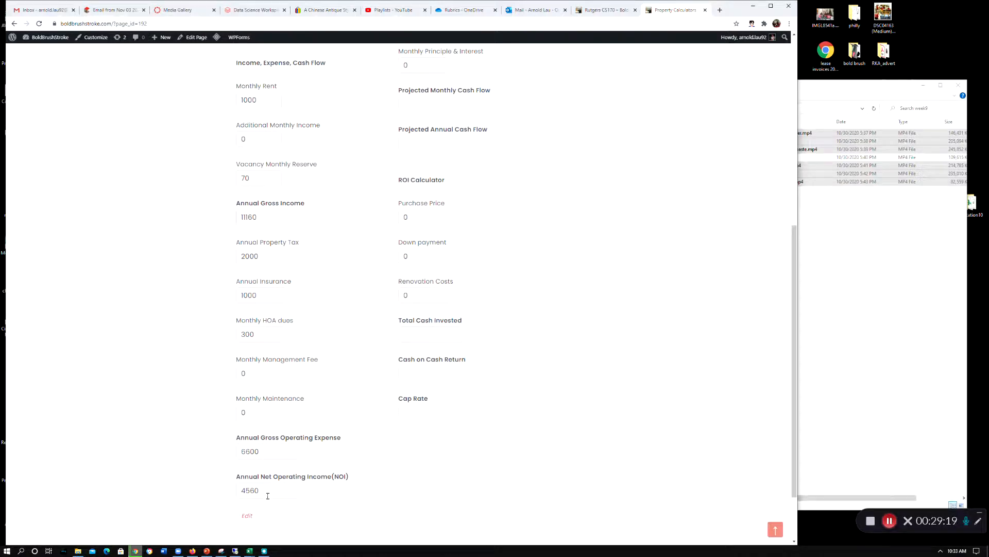
pyautogui.scroll(4, 322, 458)
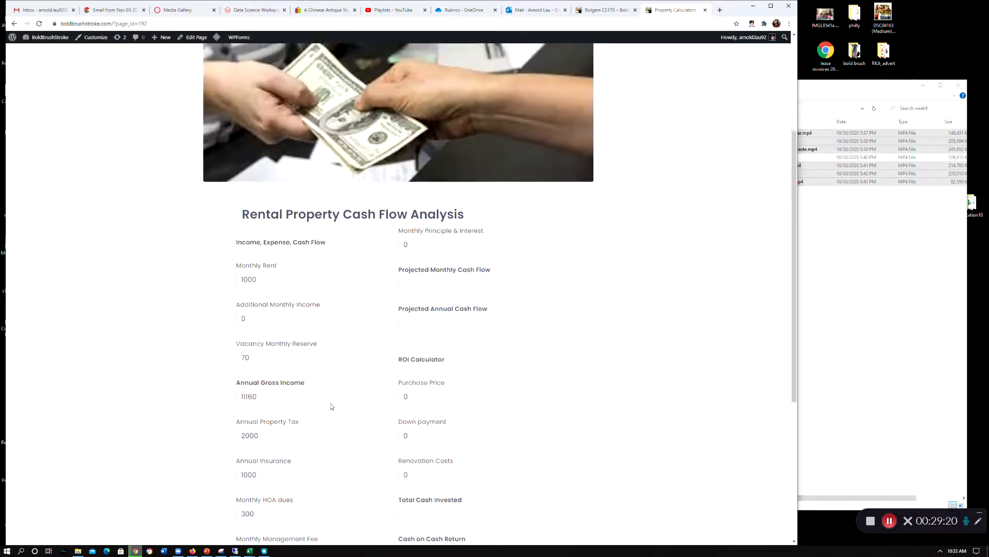
pyautogui.scroll(-1, 381, 387)
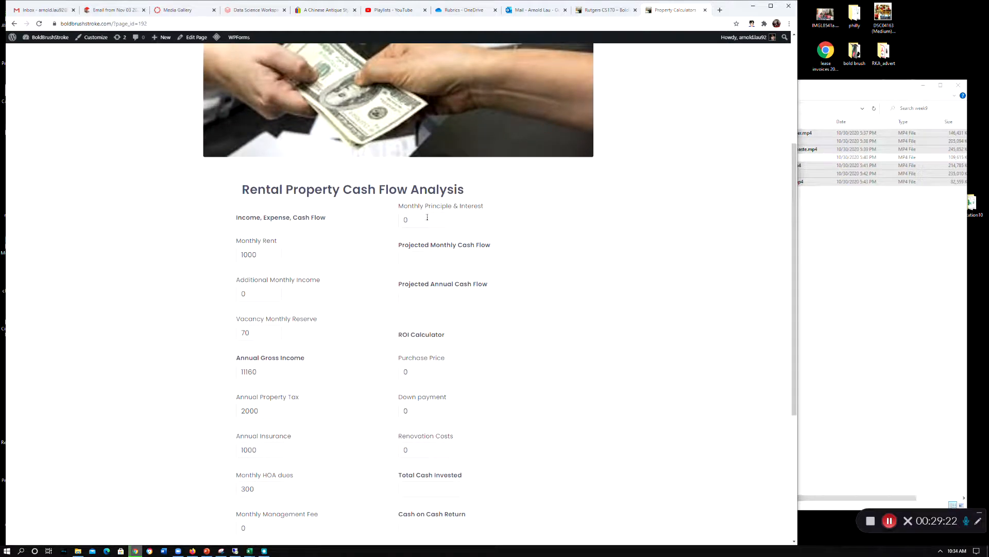
pyautogui.scroll(-2, 435, 266)
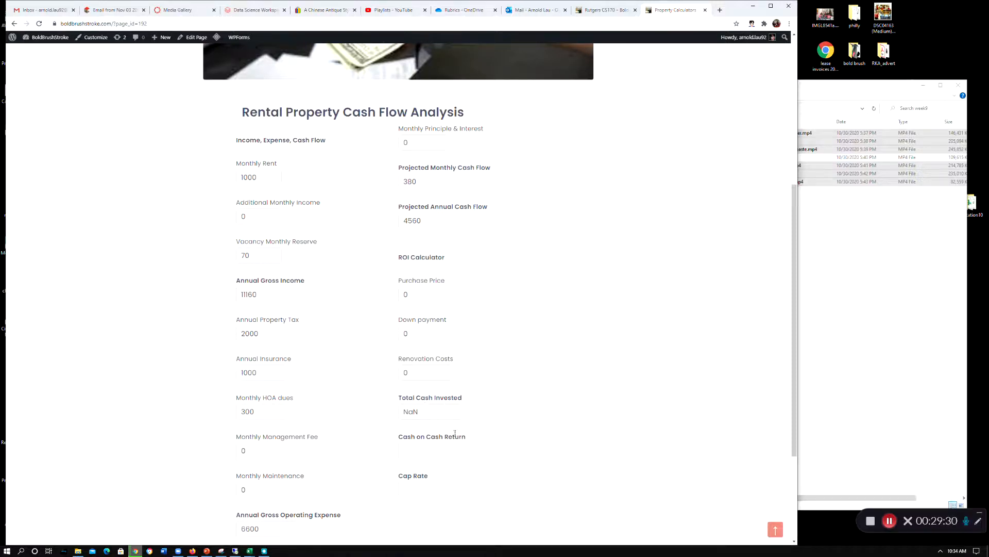
pyautogui.scroll(-3, 278, 299)
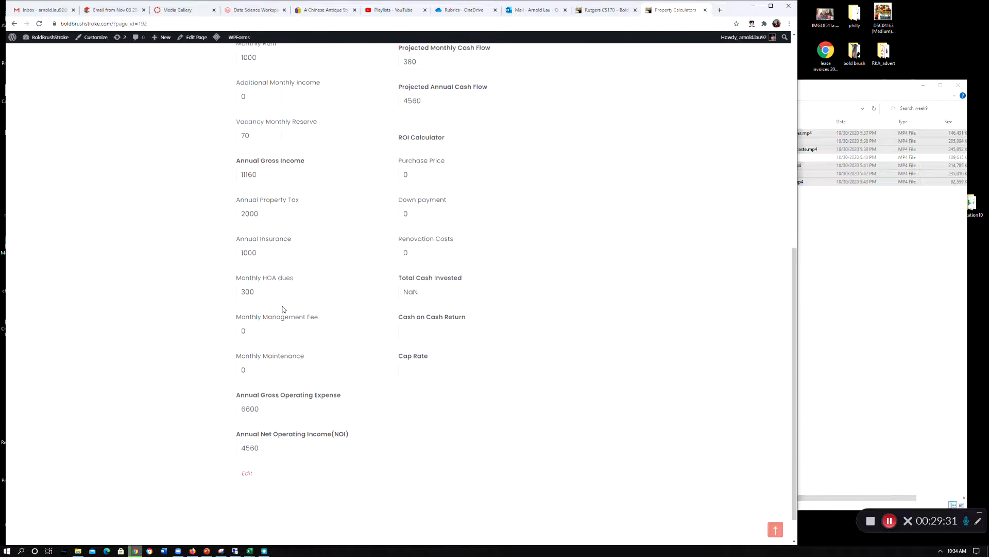
# Step: Open the Property Calculators page for editing and examine the Monthly Rent field's code, including its grossIncome and netIncome formulas
pyautogui.click(250, 440)
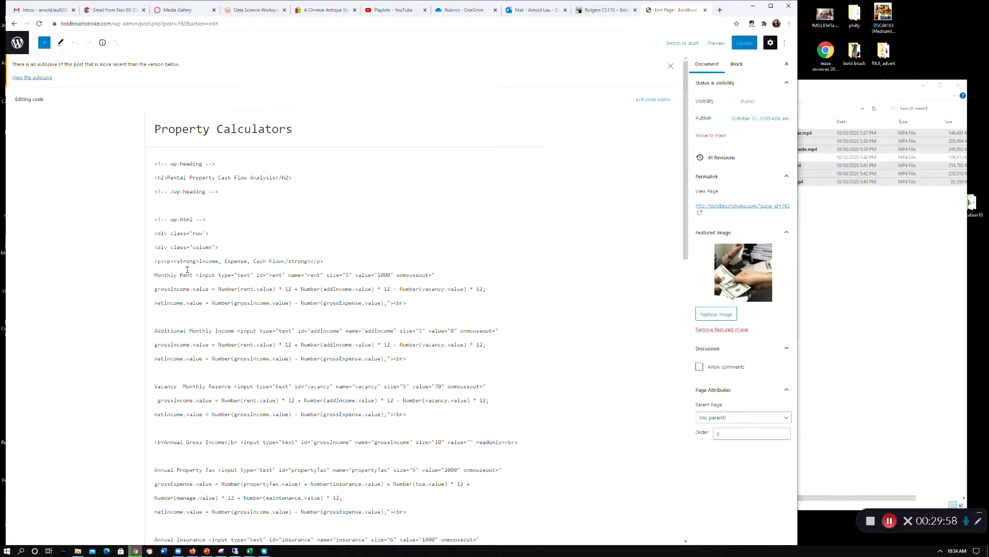
pyautogui.scroll(-3, 367, 283)
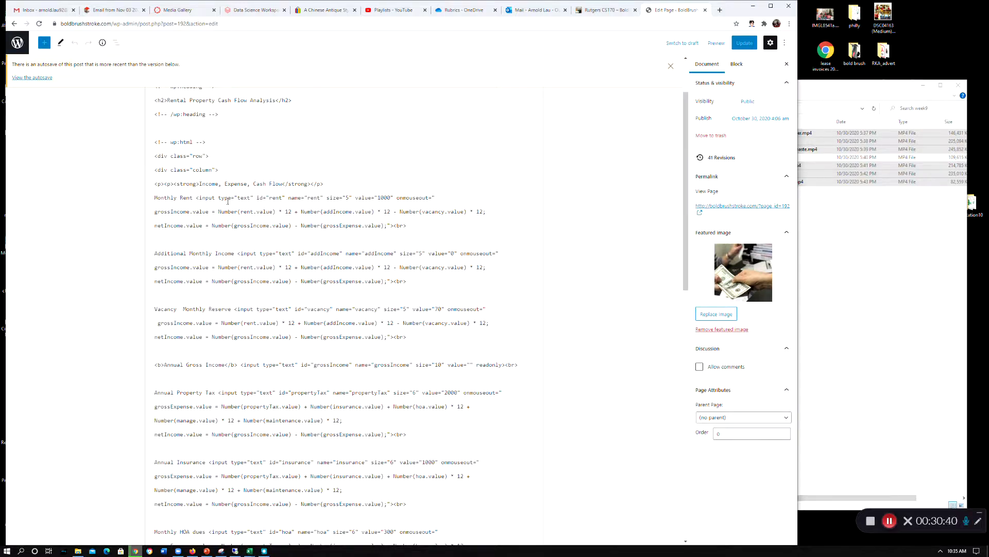
pyautogui.click(257, 185)
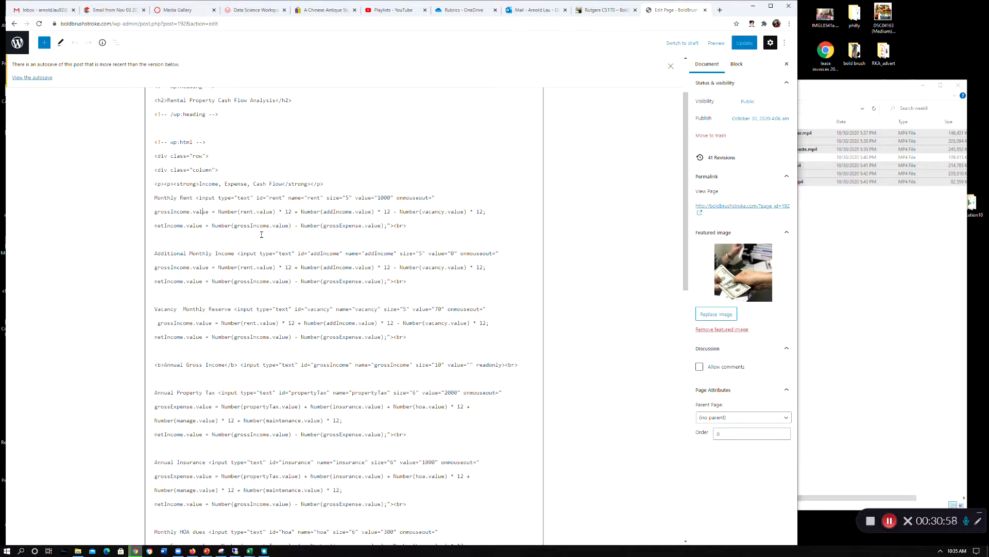
pyautogui.click(239, 212)
pyautogui.click(289, 212)
# Step: Dismiss the autosave notice and look through the page's HTML code for the income, expense, cash flow and ROI Calculator fields
pyautogui.scroll(-8, 324, 228)
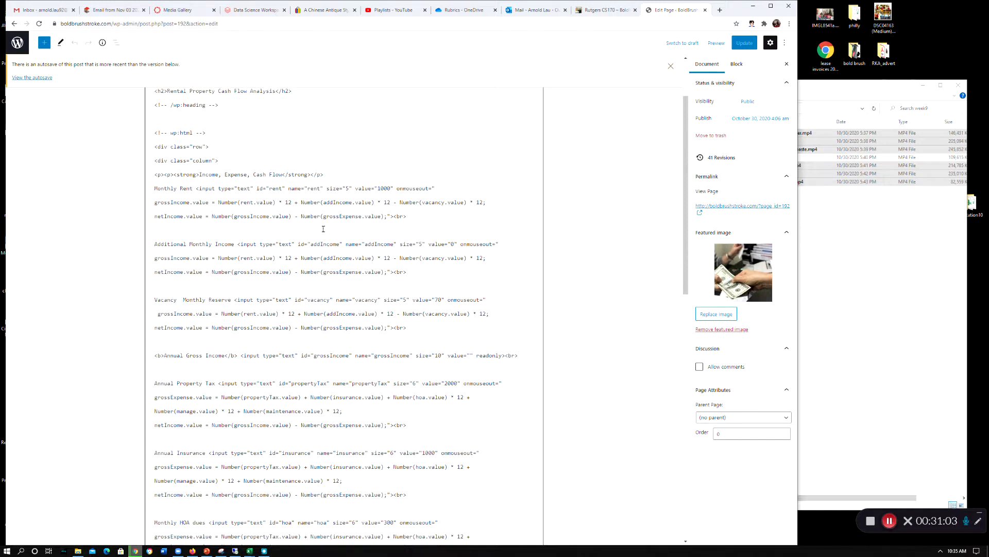
pyautogui.scroll(-4, 324, 228)
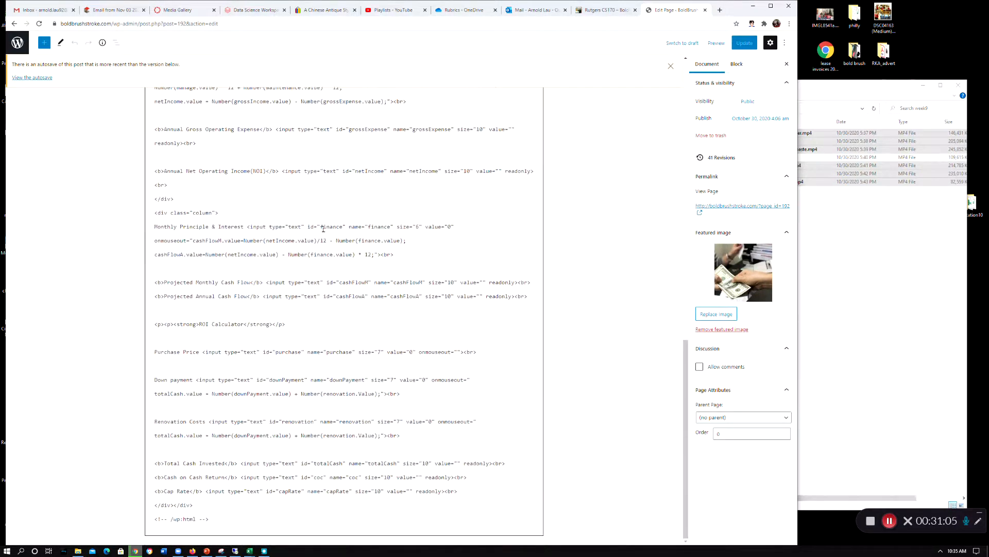
pyautogui.scroll(12, 285, 432)
pyautogui.scroll(1, 261, 364)
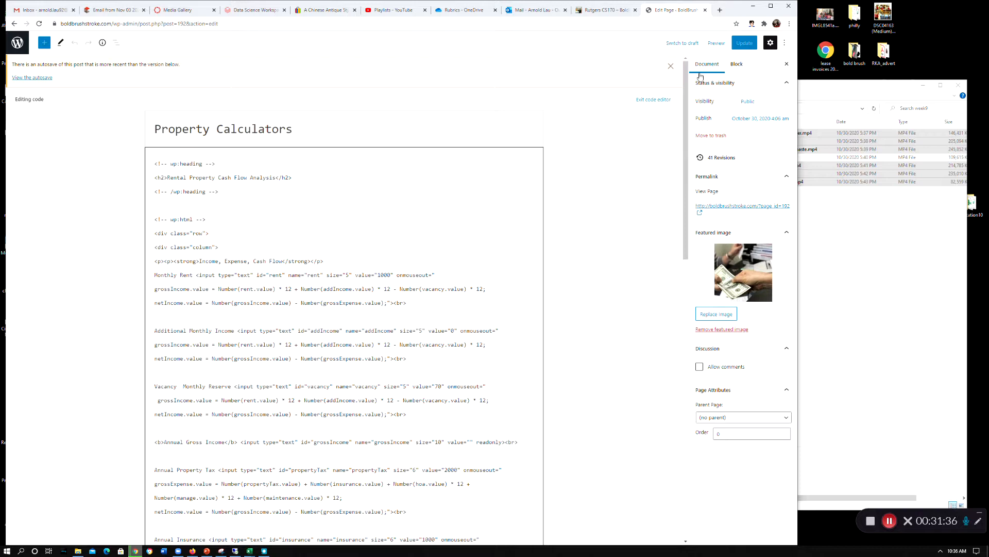
pyautogui.click(670, 68)
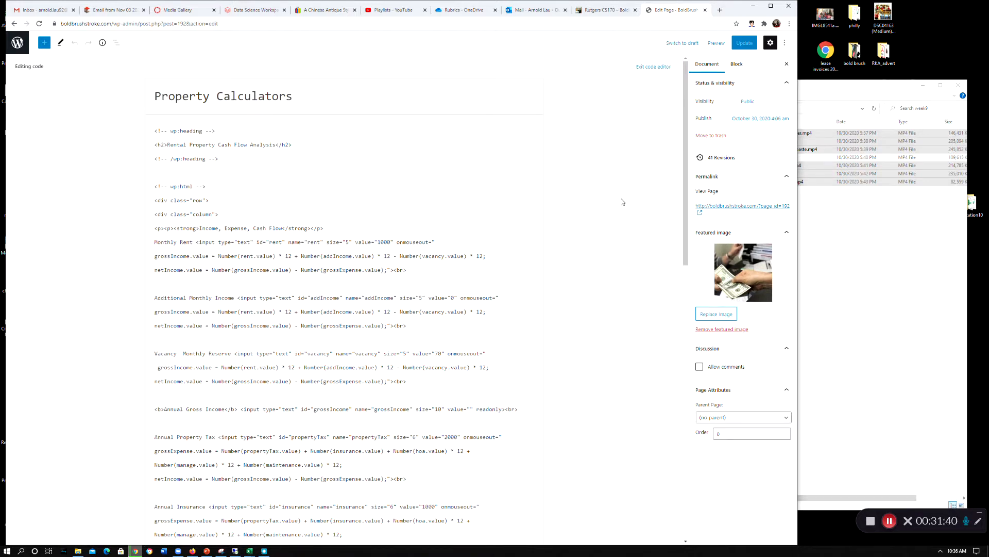
pyautogui.scroll(-6, 624, 200)
pyautogui.scroll(-5, 624, 202)
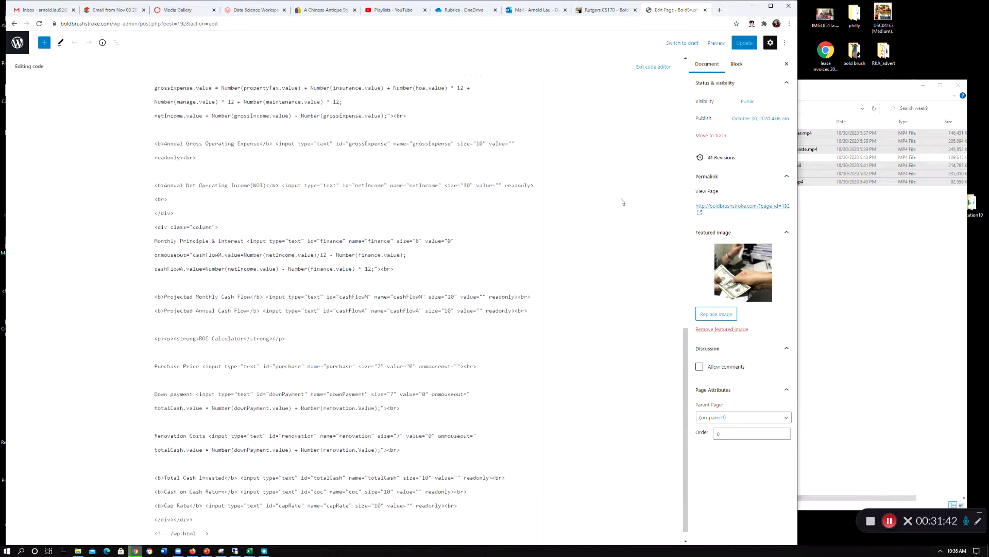
pyautogui.scroll(12, 518, 184)
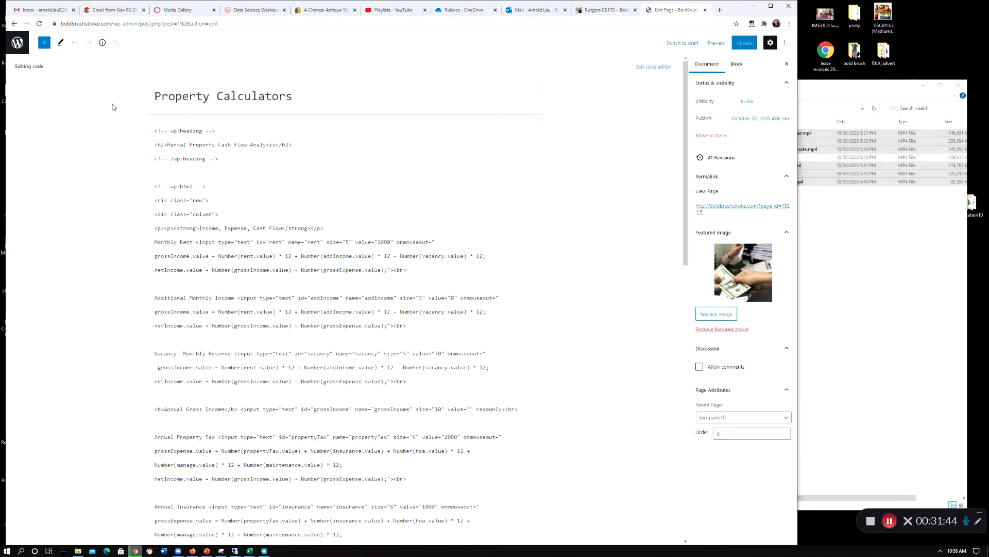
pyautogui.scroll(-5, 170, 59)
pyautogui.scroll(5, 170, 60)
pyautogui.scroll(-6, 514, 281)
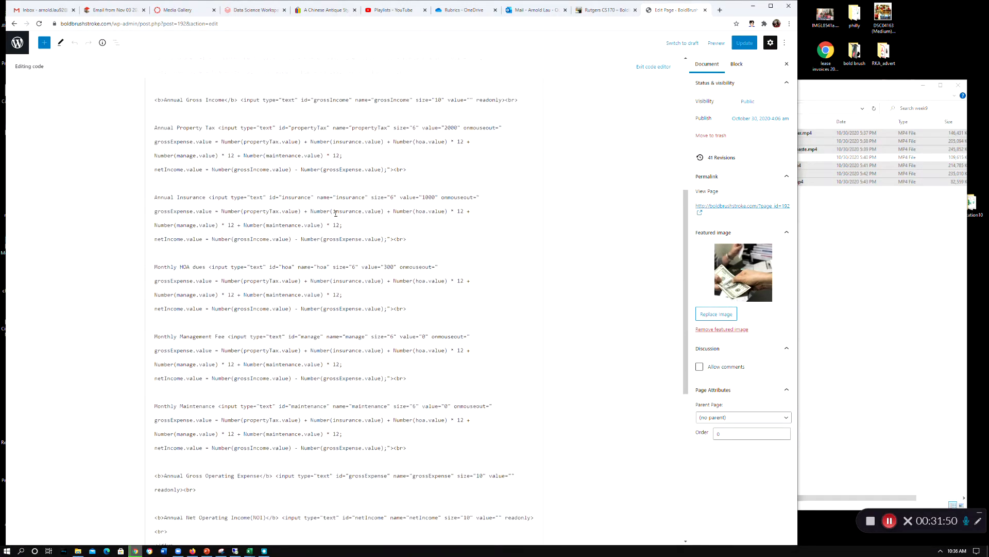